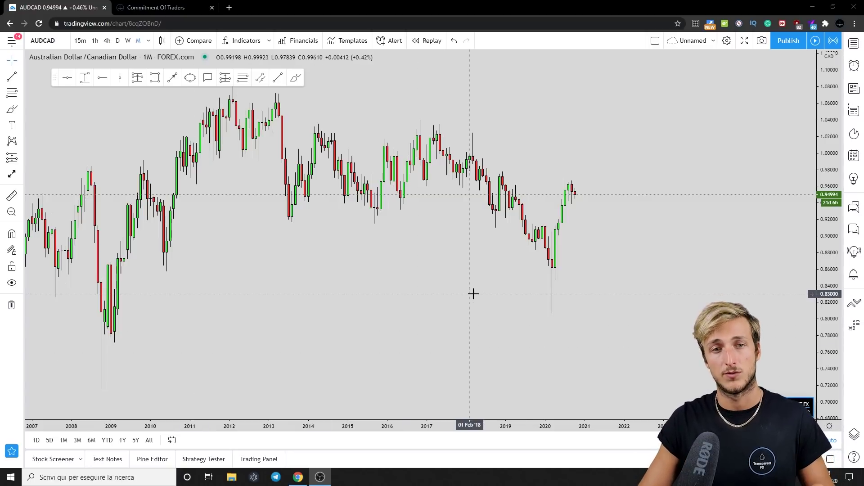
Open the Commitment of Traders page and examine the Canadian Dollar positions table.
left_click_drag(615, 221, 542, 241)
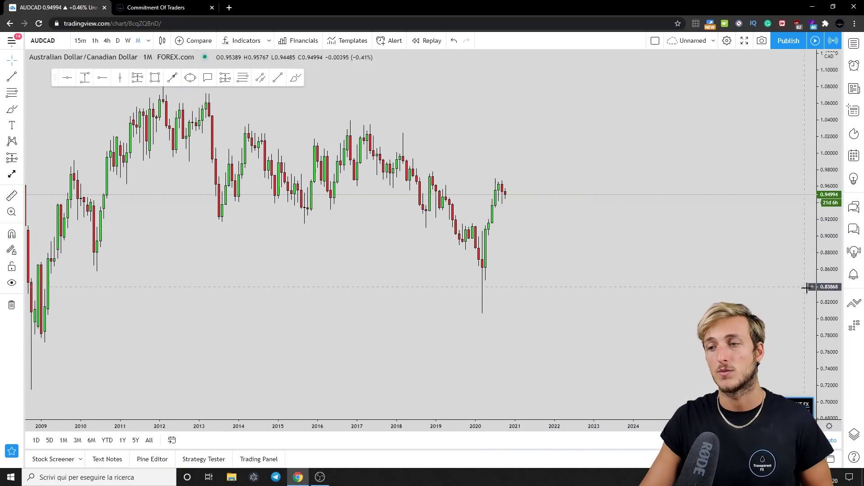
left_click_drag(595, 255, 540, 248)
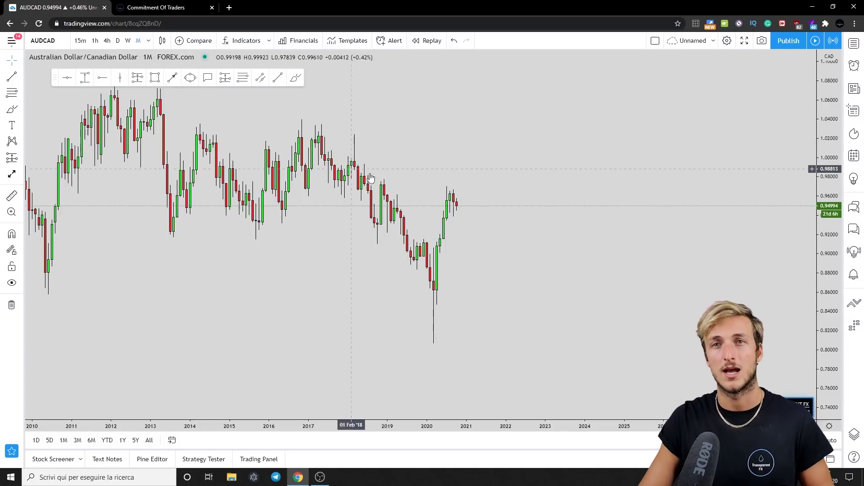
left_click(153, 10)
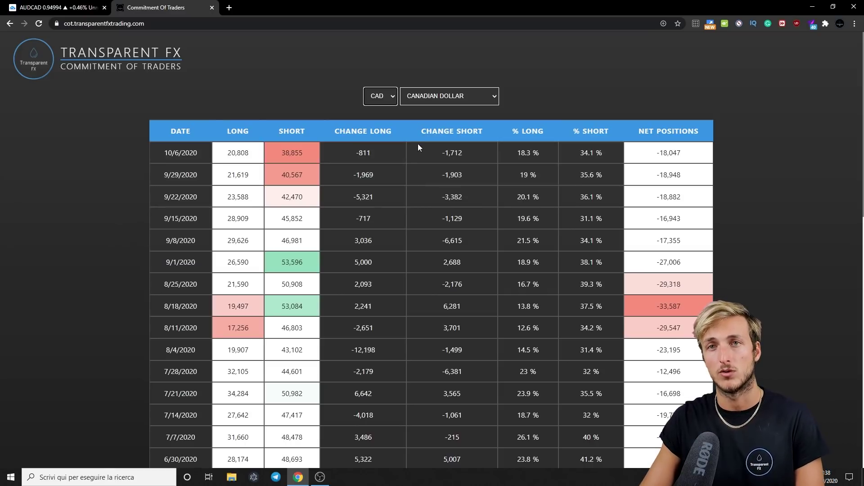
left_click_drag(63, 65, 147, 66)
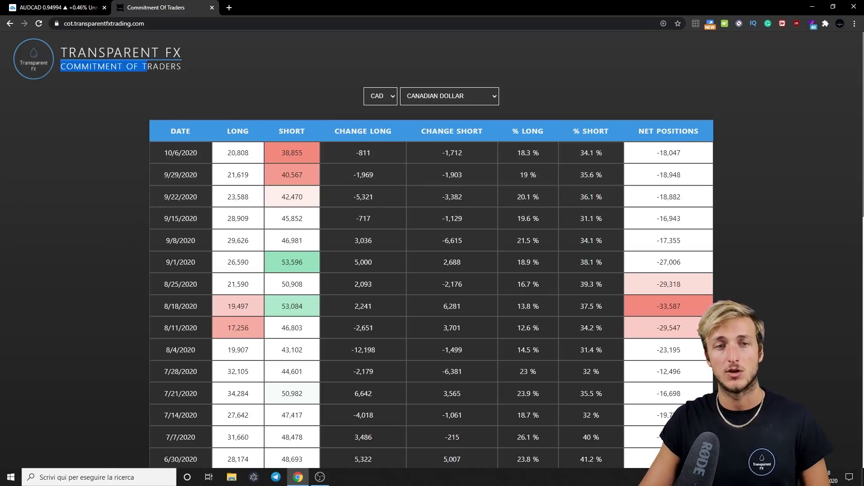
right_click(284, 94)
left_click(241, 89)
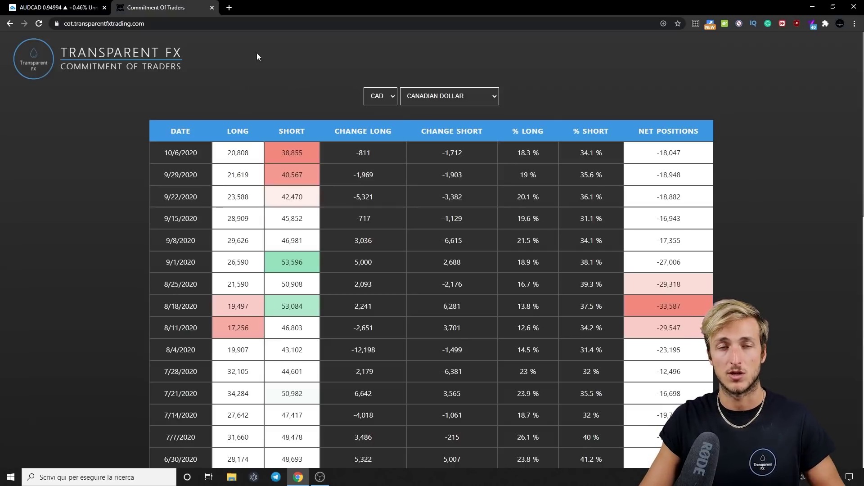
Return to the AUDCAD monthly chart and reset the chart view.
left_click(68, 8)
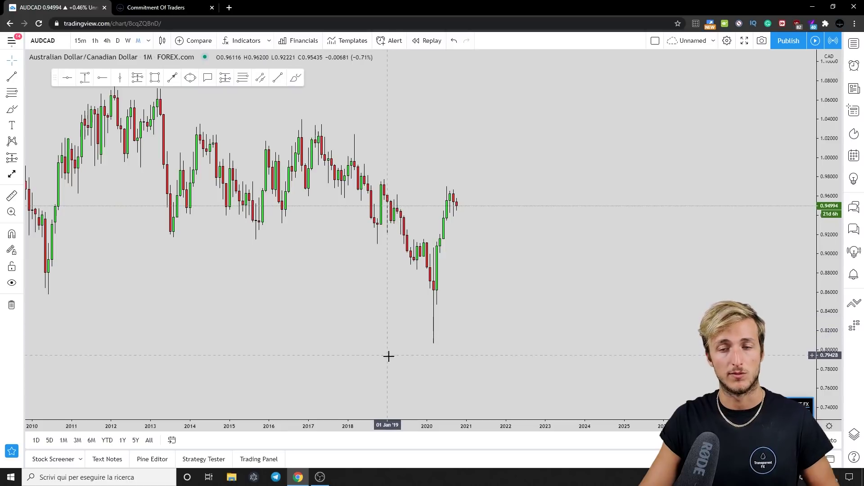
scroll(499, 351, "up", 2)
right_click(531, 334)
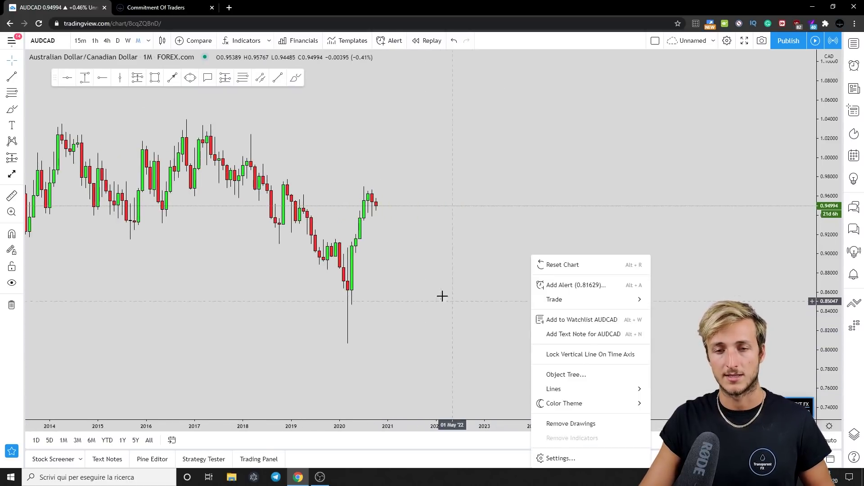
left_click(563, 266)
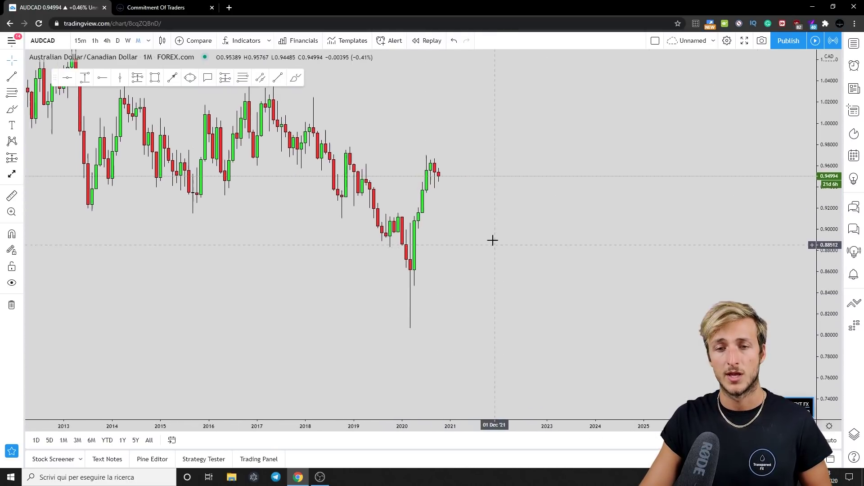
Brush over the 2019–2020 price swings, adding a projected drop and a connecting line from the late-2019 high at about 0.916.
left_click(295, 77)
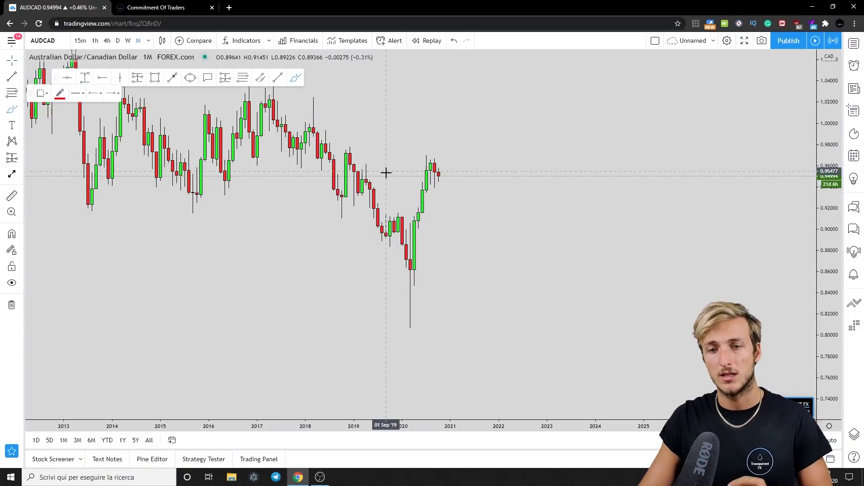
mouse_move(367, 161)
left_mouse_down()
mouse_move(386, 241)
mouse_move(398, 216)
mouse_move(407, 290)
mouse_move(432, 158)
mouse_move(458, 214)
left_mouse_up()
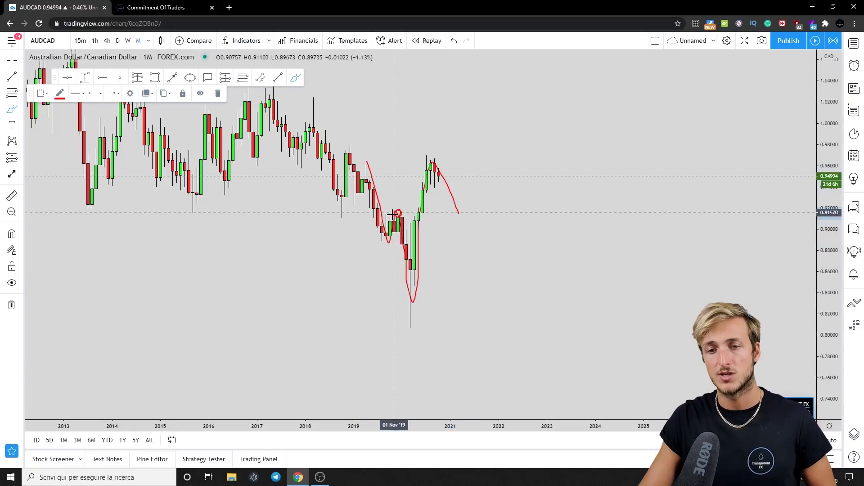
mouse_move(398, 213)
left_mouse_down()
mouse_move(472, 214)
mouse_move(452, 214)
left_mouse_up()
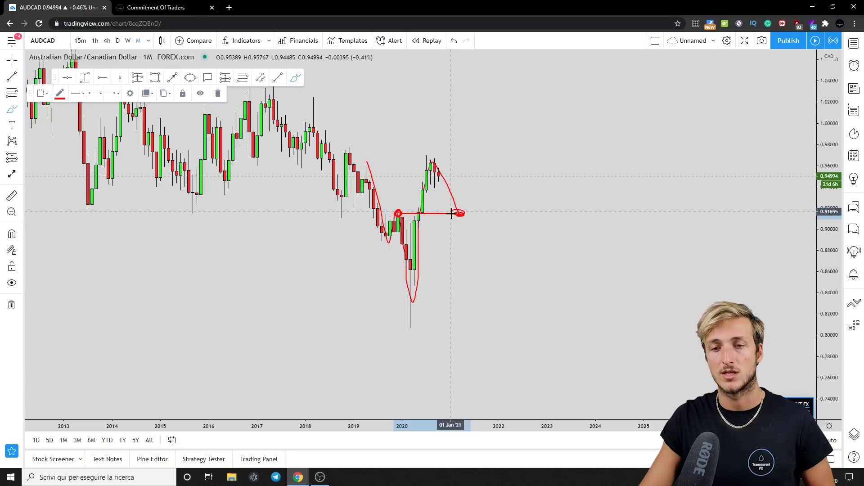
Undo the brush strokes drawn over the 2019–2020 swings.
left_click(454, 42)
left_click(454, 41)
left_click(454, 42)
left_click(453, 41)
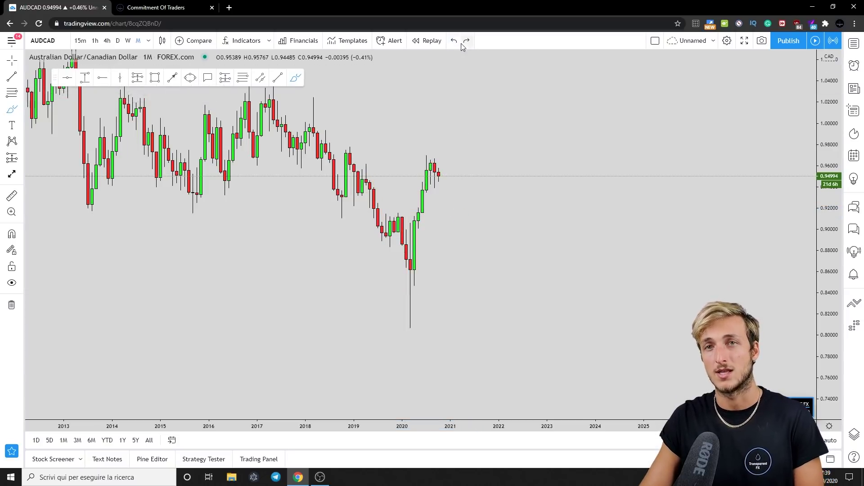
Brush an example swing pattern with a lower low, strong rally and pullback in the empty 2023–2025 area.
mouse_move(568, 107)
left_mouse_down()
mouse_move(583, 203)
mouse_move(605, 170)
mouse_move(631, 270)
mouse_move(657, 124)
left_mouse_up()
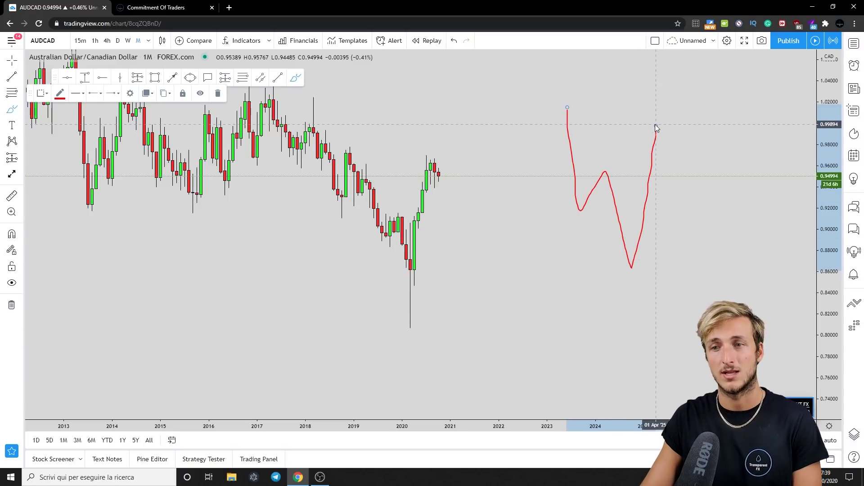
left_click_drag(657, 127, 688, 170)
Box the example pattern's retest of its prior high with a rectangle, and undo the example drawings.
left_click(154, 77)
left_click_drag(600, 170, 716, 183)
left_click(729, 224)
left_click(608, 176)
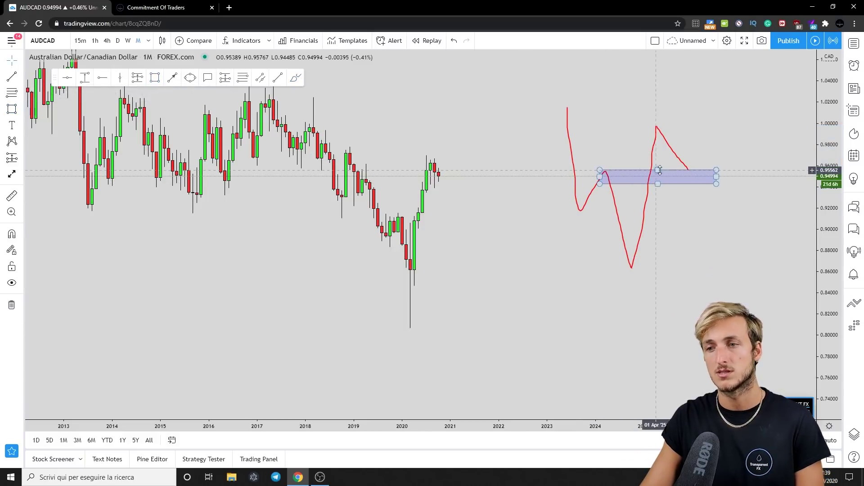
key("Escape")
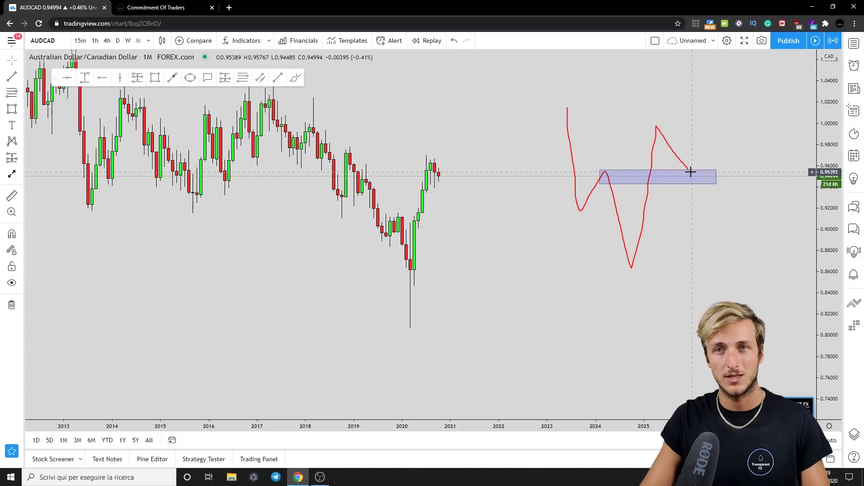
left_click(453, 43)
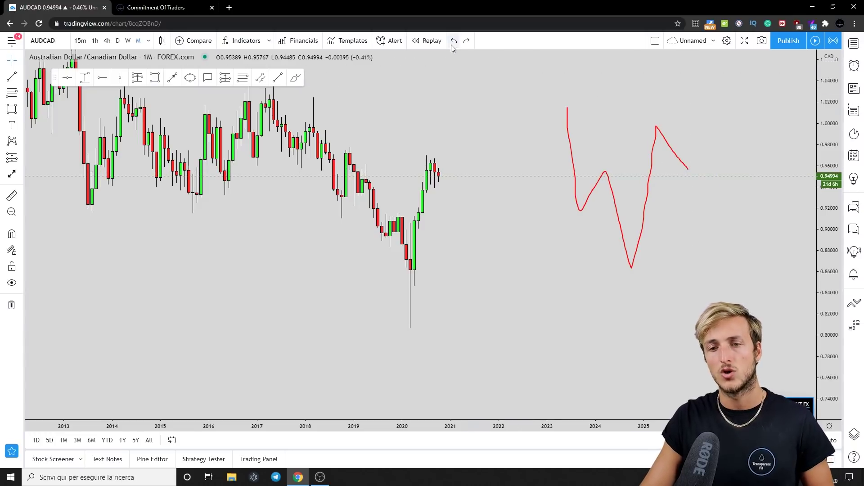
Draw a thin rectangle zone over the late-2019 highs, from about 0.911 to 0.916, extending to late 2021.
left_click(154, 78)
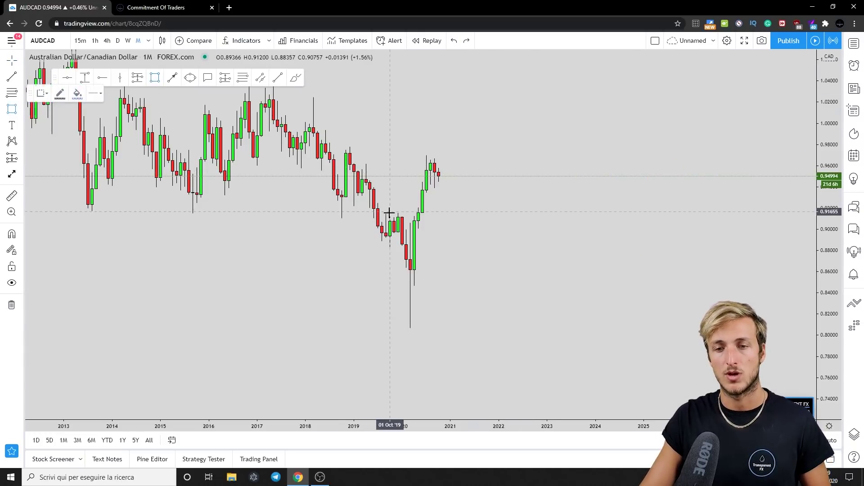
left_click_drag(386, 217, 490, 213)
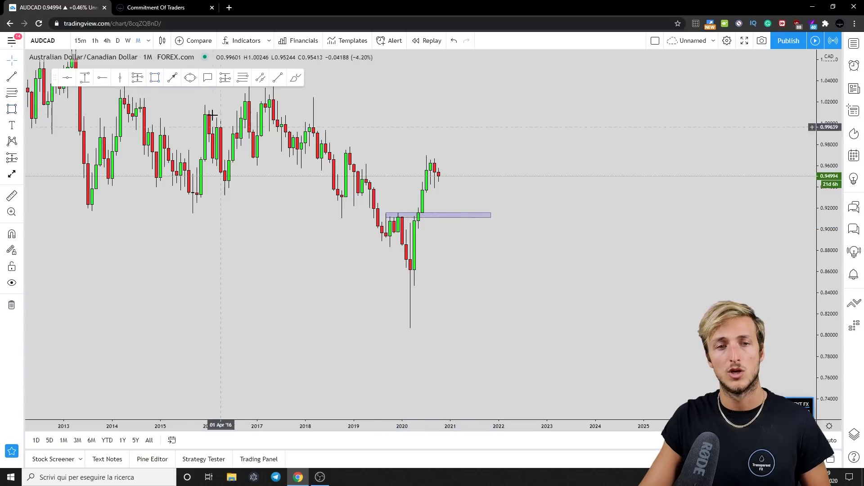
Draw an arrow from the current price down to the rectangle zone, and delete it.
left_click(176, 81)
left_click_drag(443, 176, 455, 211)
left_click(461, 211)
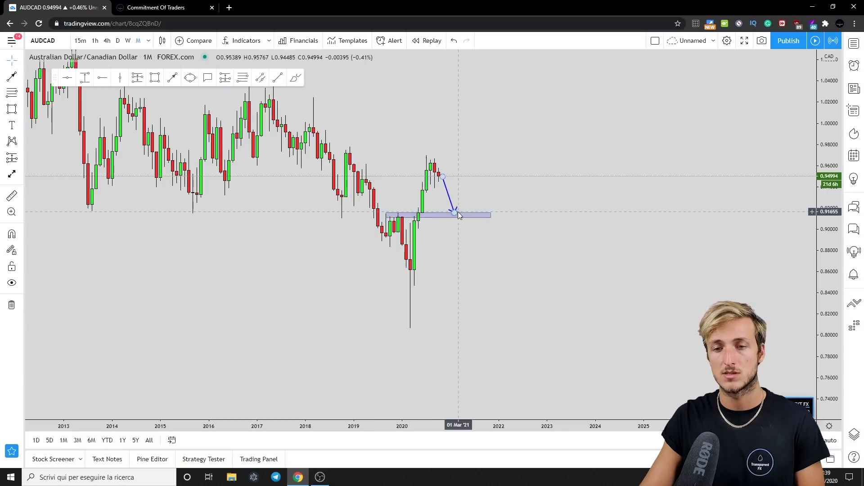
left_click(446, 189)
left_click(253, 93)
Reset the chart view and extend the rectangle zone back to the mid-2013 low.
right_click(461, 153)
left_click(492, 159)
left_click(428, 216)
left_click_drag(428, 216, 132, 216)
left_click(278, 272)
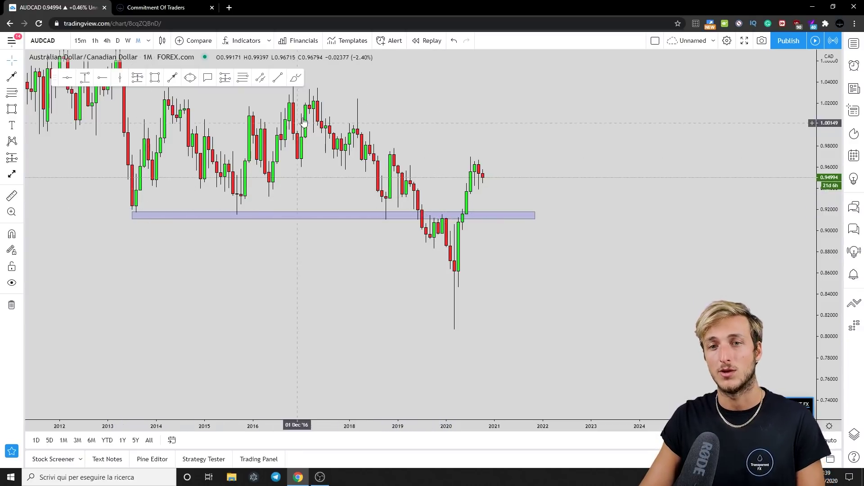
Brush circles and bounce lines where price touched the zone in 2013, 2015 and 2018, clearing the marks.
left_click(295, 78)
left_click_drag(140, 217, 125, 221)
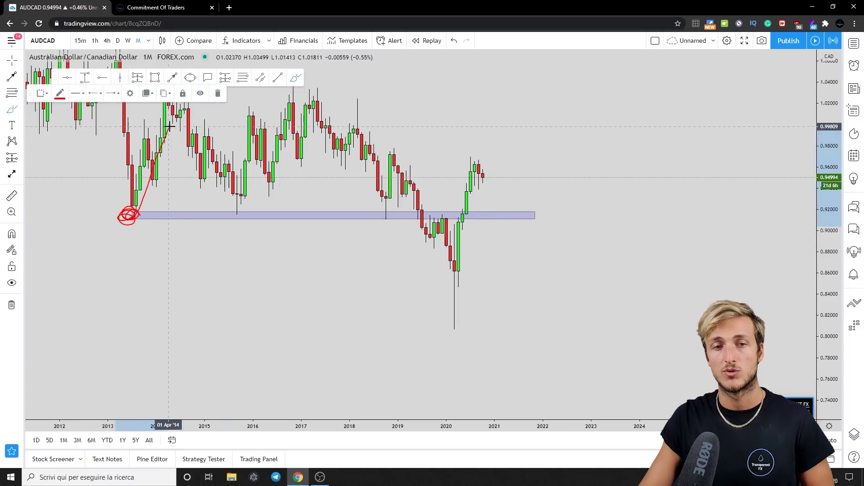
left_click(218, 93)
mouse_move(244, 210)
left_mouse_down()
mouse_move(236, 212)
mouse_move(261, 134)
left_mouse_up()
left_click(218, 93)
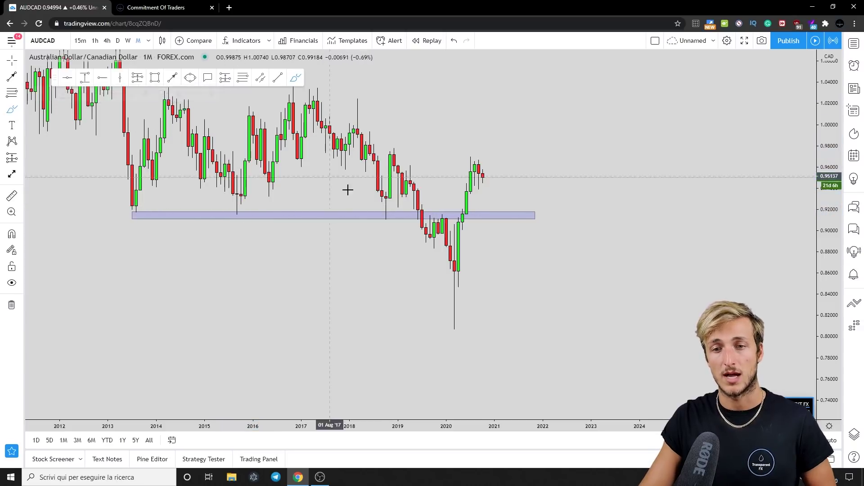
left_click_drag(387, 209, 382, 218)
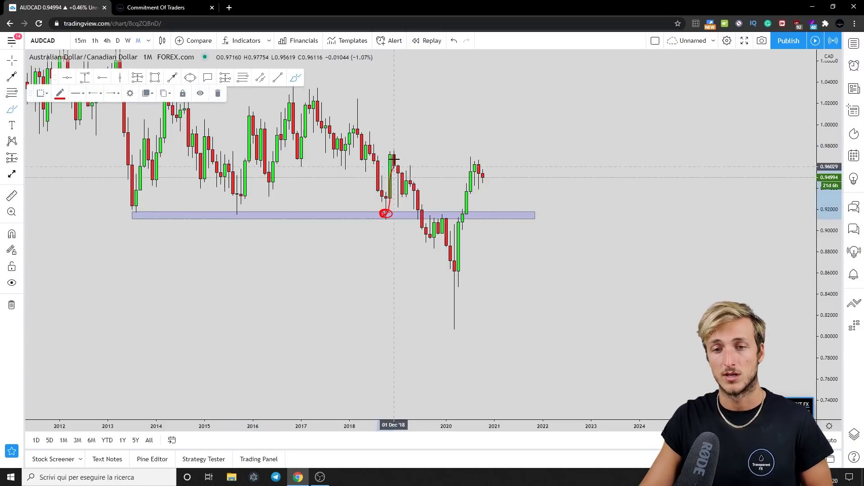
left_click(426, 214)
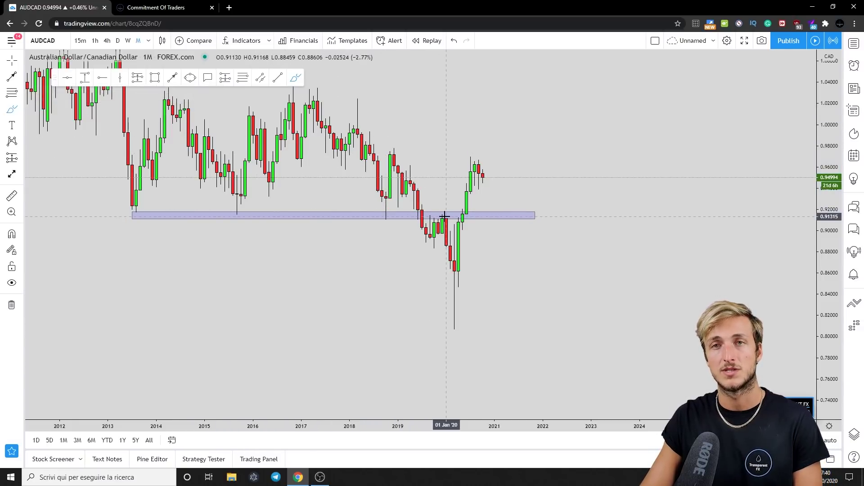
Brush a projected pullback into the zone in early 2021 with a bounce upward, and undo the strokes.
left_click_drag(500, 210, 502, 208)
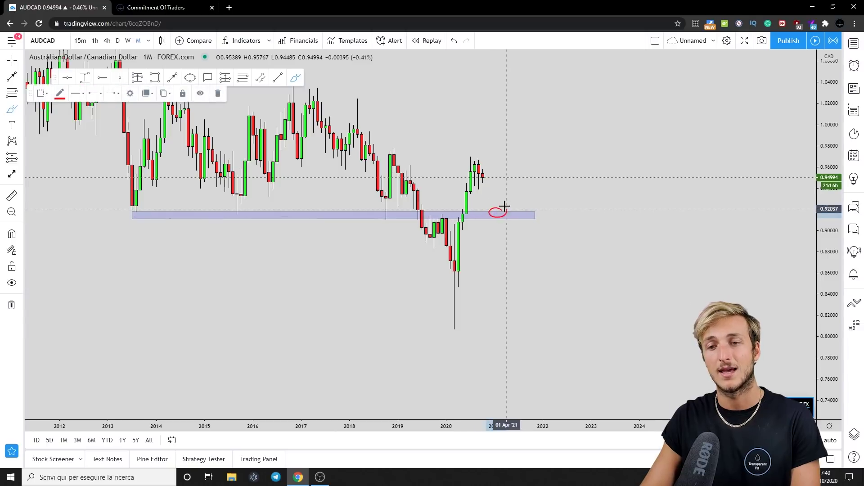
mouse_move(483, 175)
left_mouse_down()
mouse_move(499, 214)
mouse_move(518, 132)
left_mouse_up()
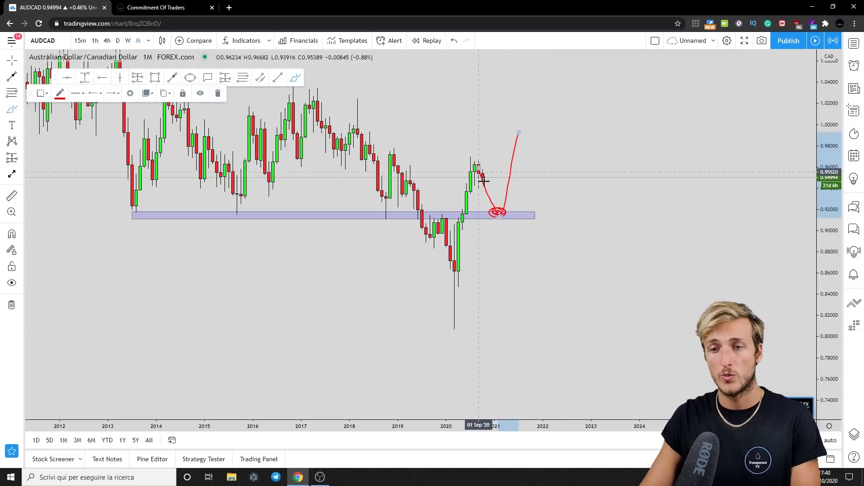
left_click(458, 45)
left_click(457, 45)
left_click(457, 45)
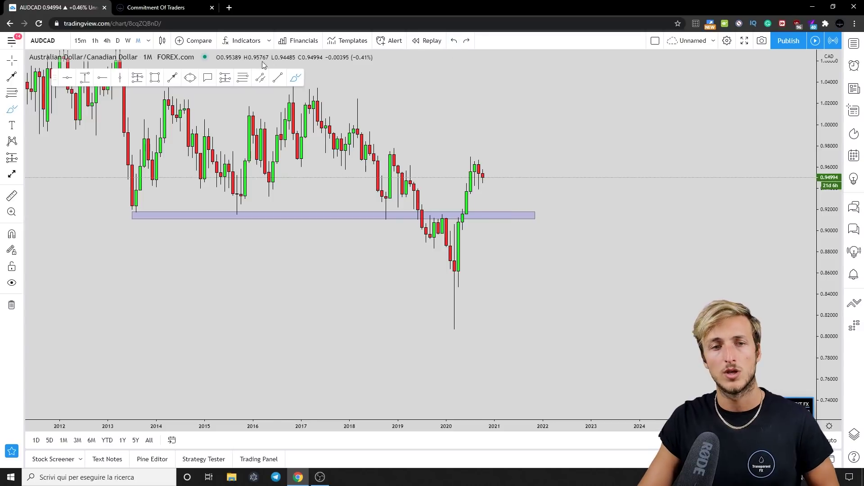
Switch the chart to the weekly timeframe and draw a rectangle across the July–September 2020 highs near 0.965.
left_click(129, 40)
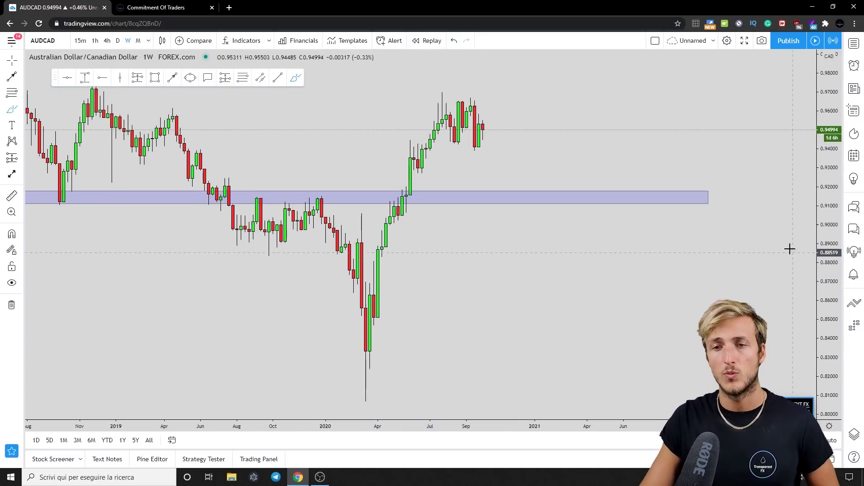
left_click(156, 80)
left_click_drag(396, 177, 485, 172)
Place a horizontal ray at about 0.9177 along the upper edge of the long support zone, and delete that zone's rectangle.
left_click(473, 273)
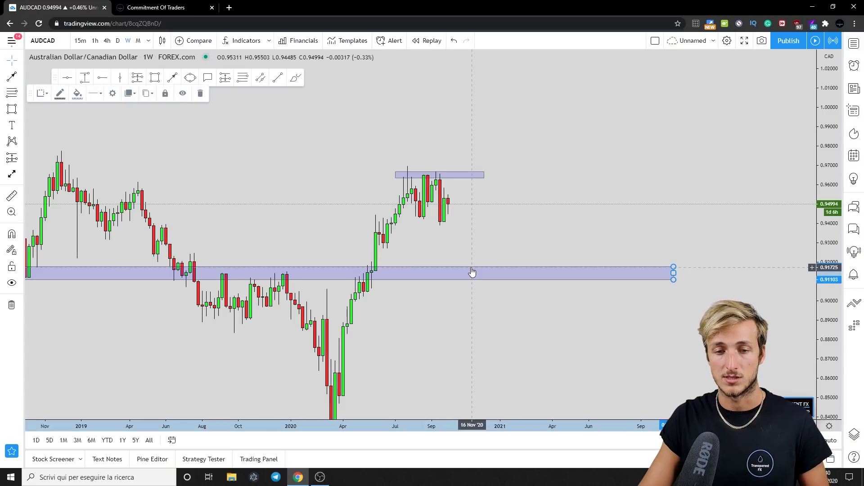
left_click(103, 77)
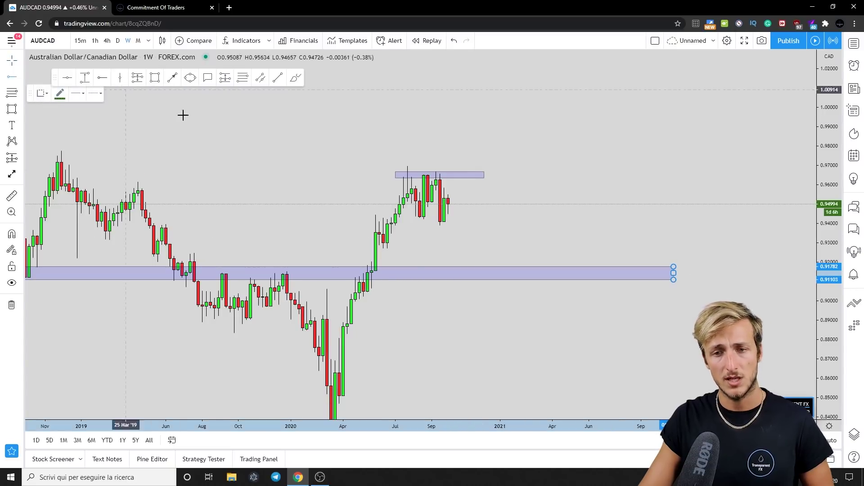
left_click(424, 266)
left_click(195, 93)
Brush a cross and a short line over the horizontal ray near November 2020, and undo both.
left_click(288, 81)
mouse_move(474, 262)
left_mouse_down()
mouse_move(460, 281)
mouse_move(478, 275)
left_mouse_up()
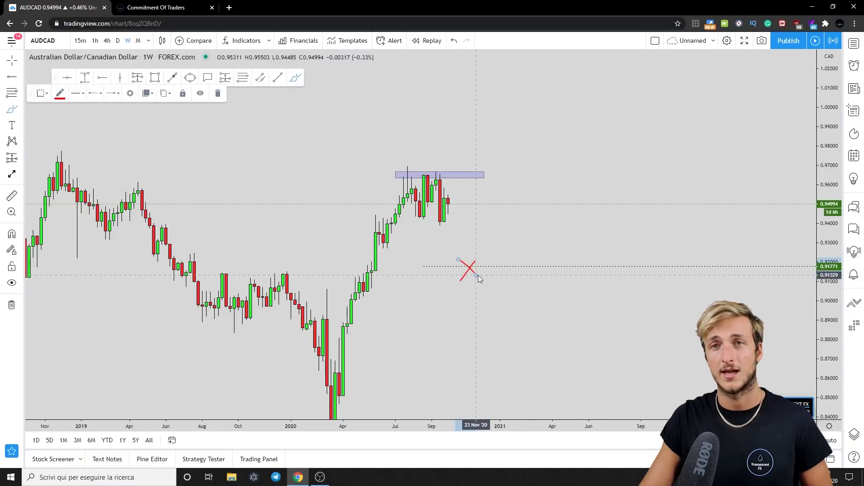
left_click_drag(428, 266, 496, 266)
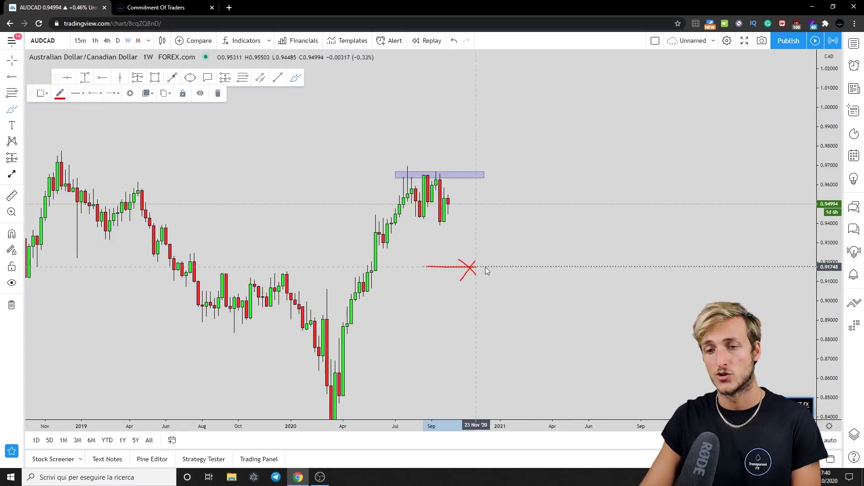
left_click(454, 41)
left_click(453, 41)
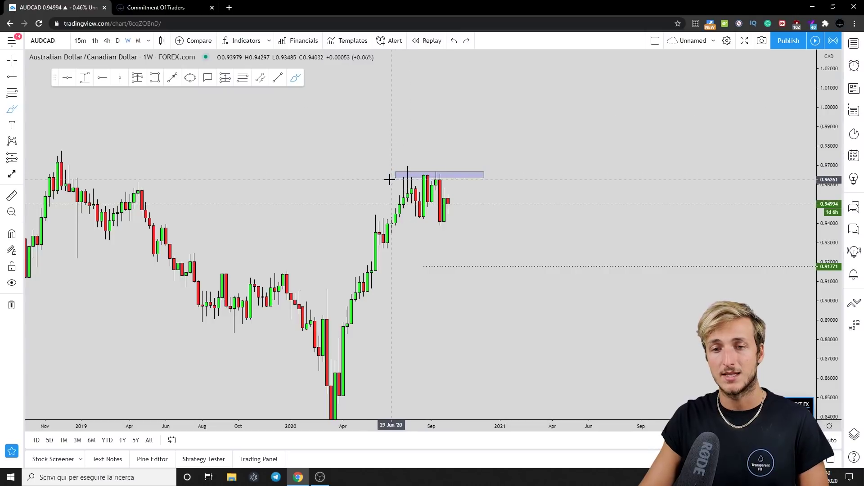
Brush circles on the three 2020 highs with a line through them in the resistance zone, and undo the strokes.
left_click_drag(410, 173, 456, 172)
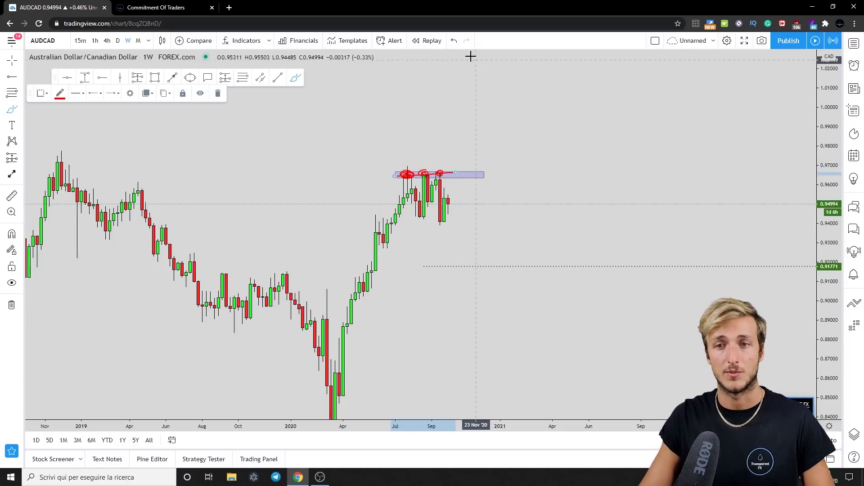
left_click(454, 40)
left_click(454, 40)
left_click(454, 40)
Brush a projected drop from the current price to the horizontal ray, circling its target near November 2020.
left_click_drag(448, 204, 477, 263)
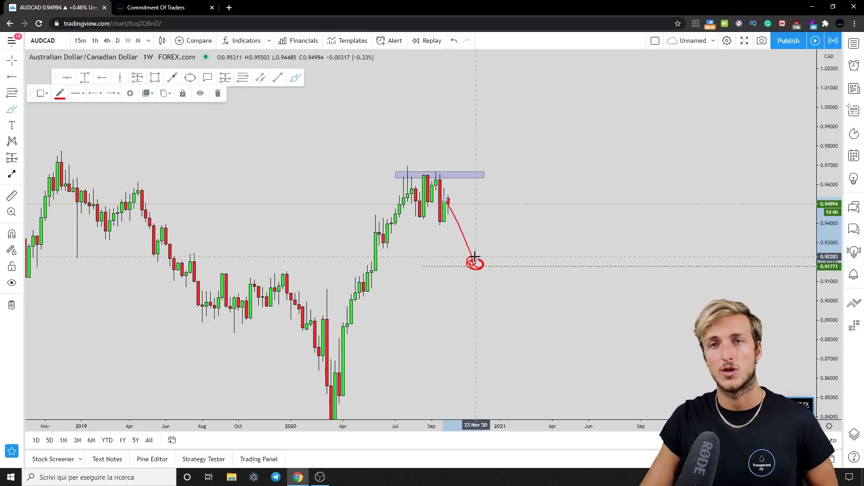
Delete the projected drop, then brush the recent highs with a retest and fall toward November 2020, and undo the new strokes.
left_click(218, 93)
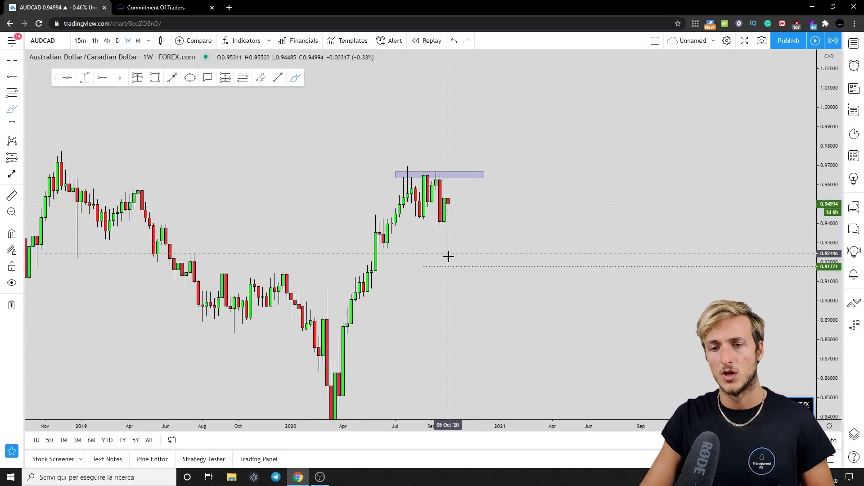
mouse_move(420, 194)
left_mouse_down()
mouse_move(423, 174)
mouse_move(427, 201)
mouse_move(440, 179)
mouse_move(444, 224)
mouse_move(460, 201)
mouse_move(477, 255)
left_mouse_up()
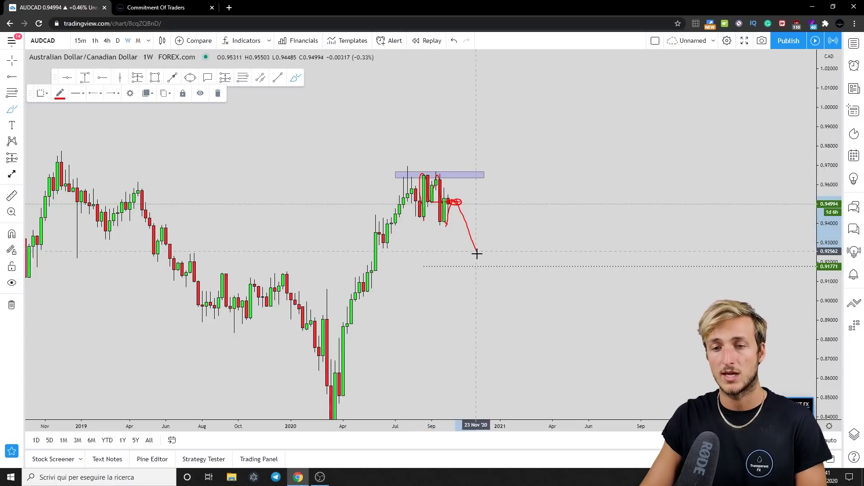
left_click(455, 44)
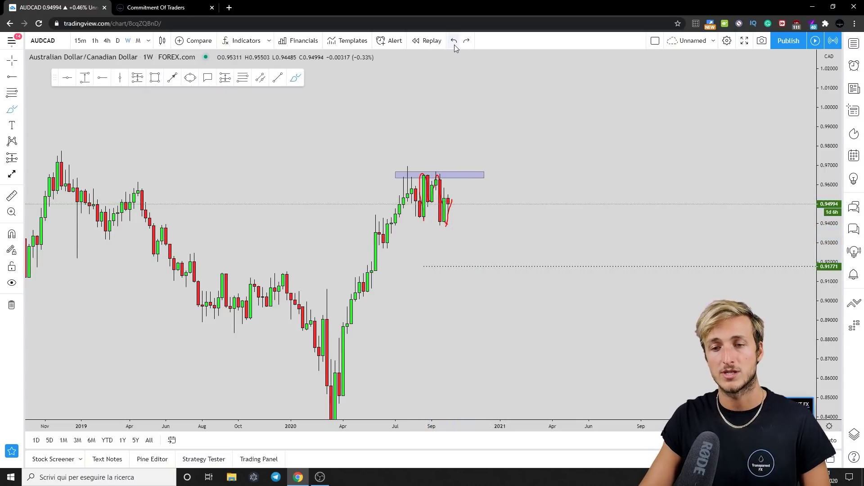
left_click(455, 45)
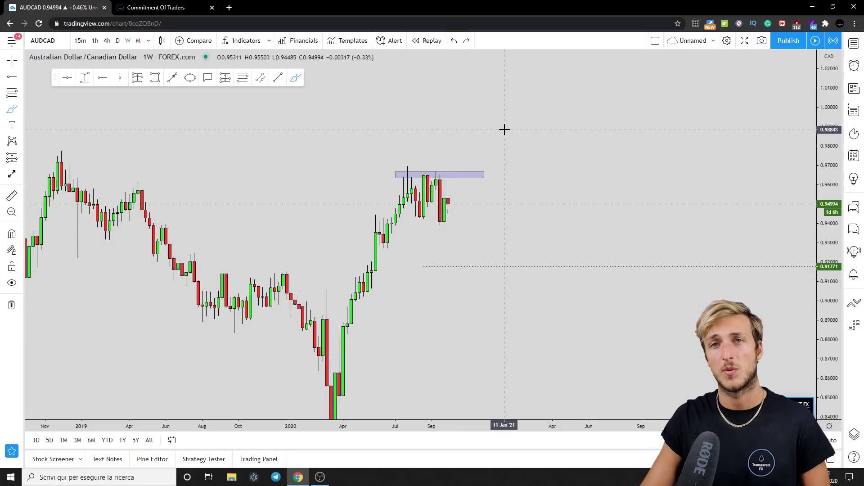
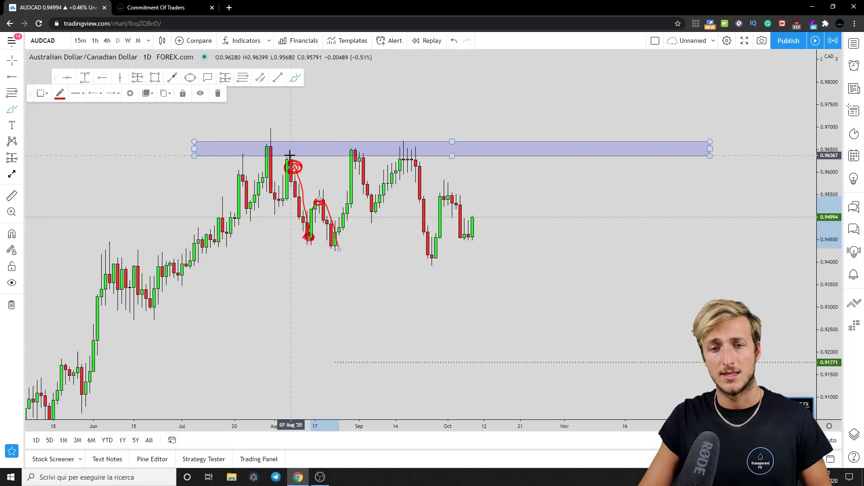
Brush the daily price swings from mid-August to early October 2020, circling the September highs, the late-September low and the lower high.
mouse_move(337, 247)
left_mouse_down()
mouse_move(356, 156)
mouse_move(347, 158)
mouse_move(355, 155)
left_mouse_up()
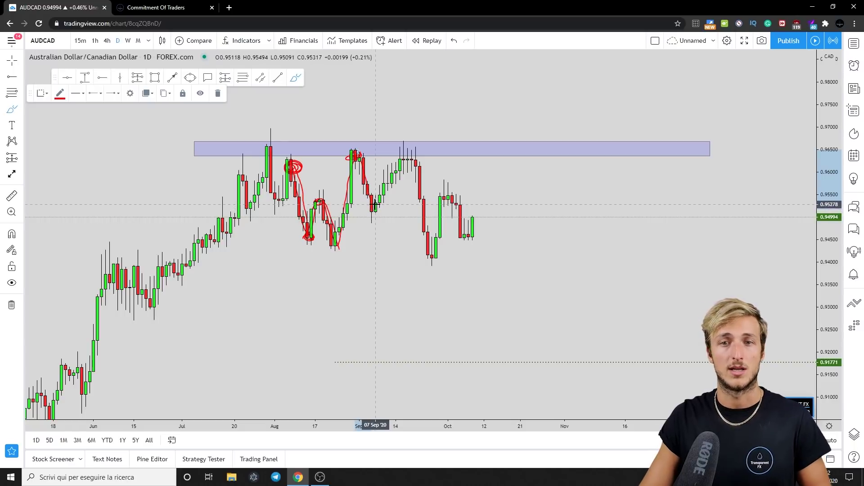
mouse_move(373, 210)
left_mouse_down()
mouse_move(412, 156)
mouse_move(407, 162)
left_mouse_up()
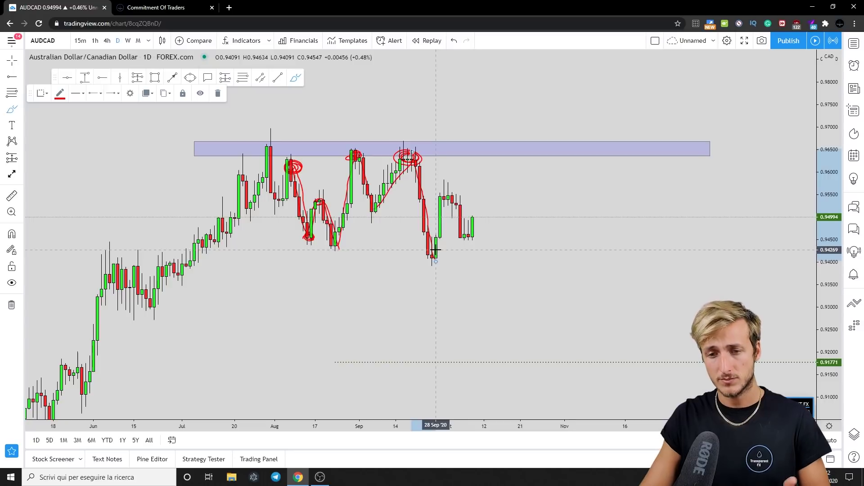
left_click_drag(433, 249, 422, 255)
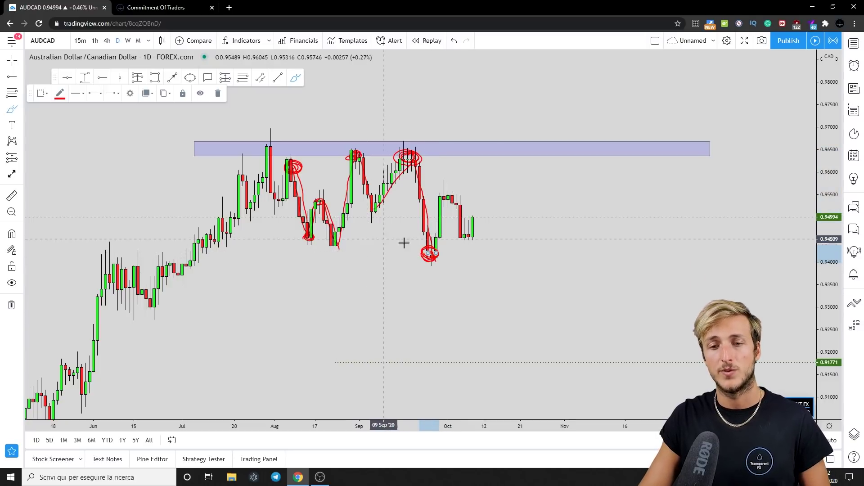
left_click_drag(429, 252, 445, 197)
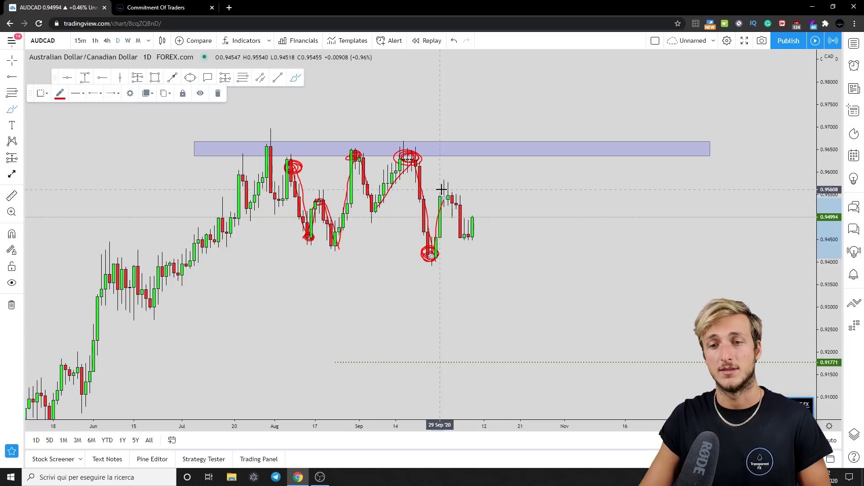
mouse_move(448, 196)
left_mouse_down()
mouse_move(455, 201)
mouse_move(434, 198)
left_mouse_up()
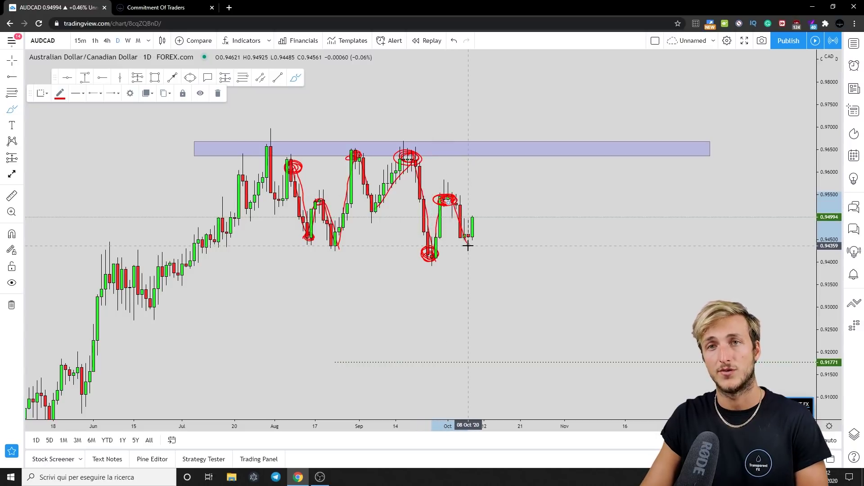
Brush a large loop around the whole August to October price range, and undo all brush strokes on the daily chart.
mouse_move(542, 228)
left_mouse_down()
mouse_move(544, 215)
mouse_move(270, 110)
mouse_move(383, 289)
left_mouse_up()
left_click_drag(441, 292, 512, 176)
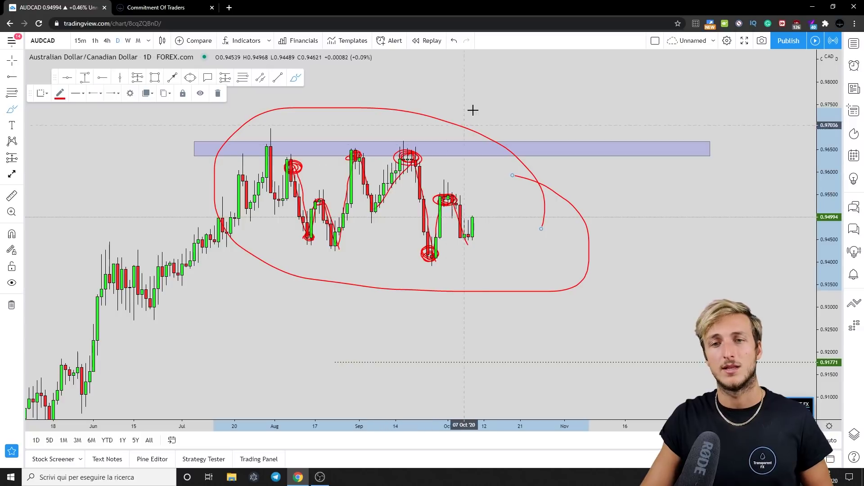
left_click(454, 41)
left_click(455, 41)
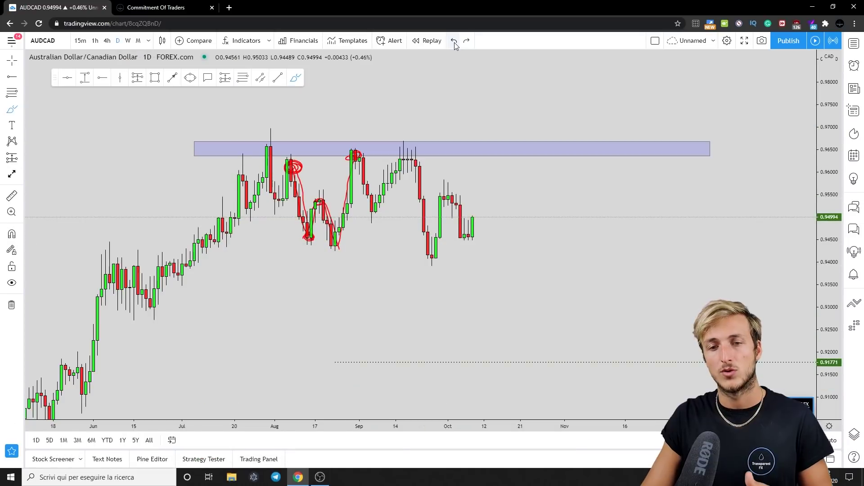
left_click(455, 43)
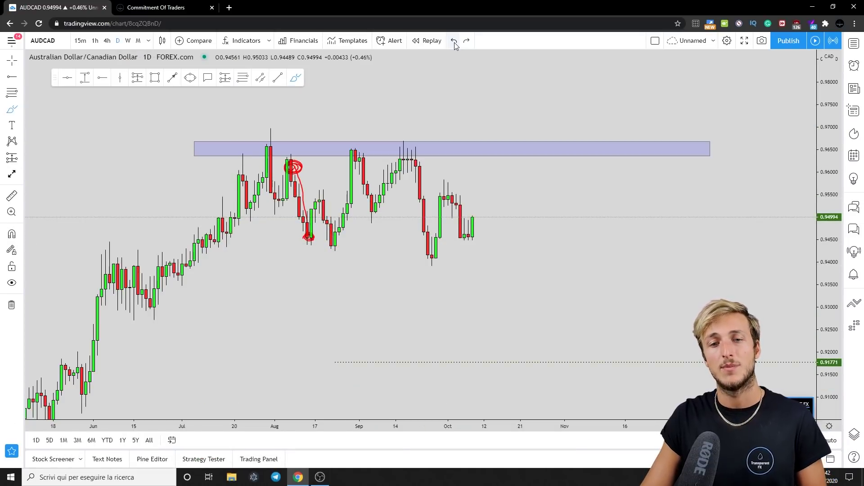
left_click(455, 44)
Delete the rectangle of the resistance zone around 0.965 on the daily chart.
left_click_drag(829, 256, 828, 275)
left_click_drag(693, 229, 671, 226)
left_click(431, 135)
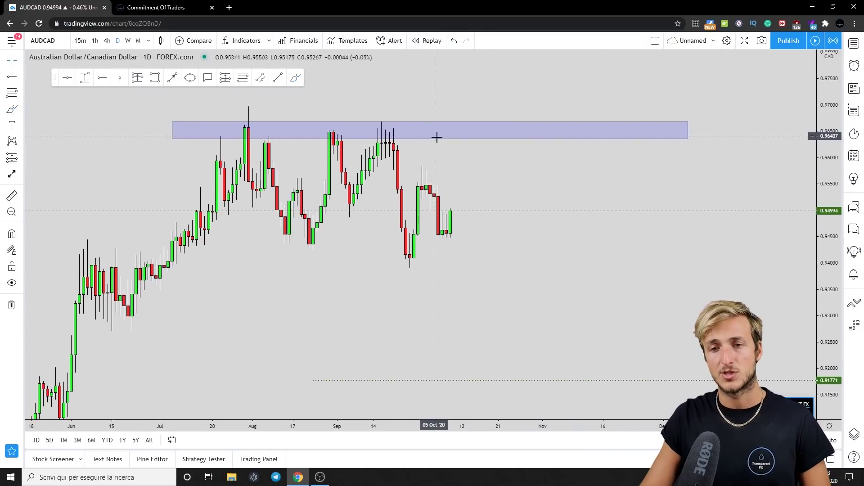
left_click(201, 94)
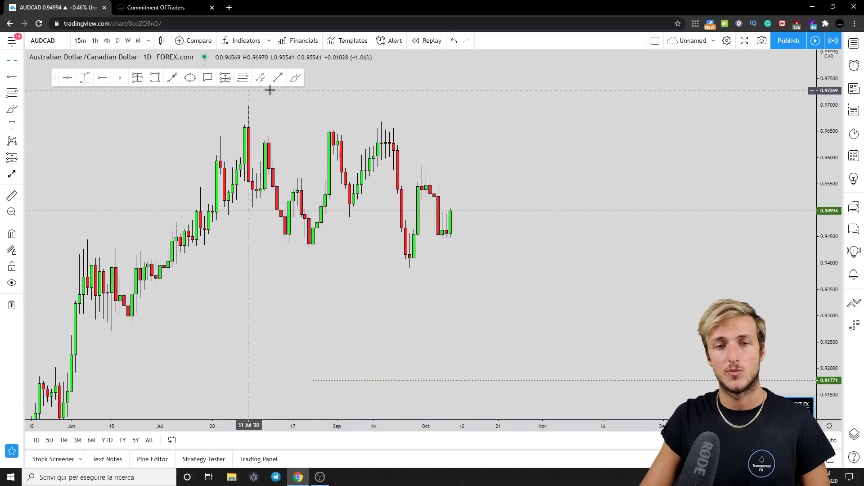
Brush the swings since the mid-September high, with circles around the early-October candles and a retest at about 0.952, and undo the strokes.
left_click(296, 79)
mouse_move(394, 129)
left_mouse_down()
mouse_move(398, 232)
mouse_move(410, 260)
mouse_move(419, 163)
mouse_move(423, 188)
mouse_move(429, 174)
mouse_move(443, 251)
left_mouse_up()
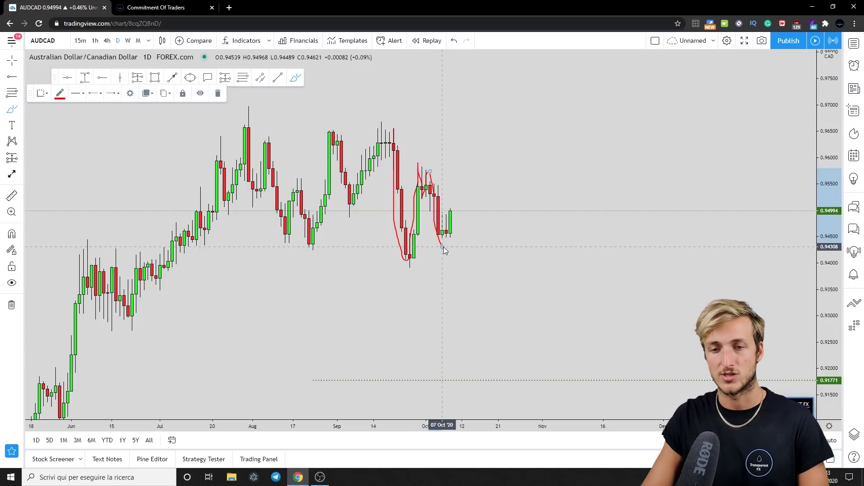
left_click_drag(426, 192, 467, 199)
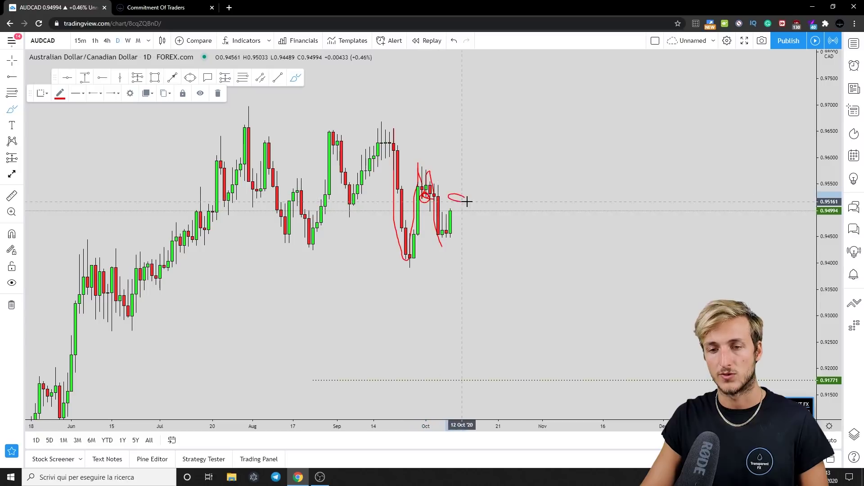
left_click(453, 41)
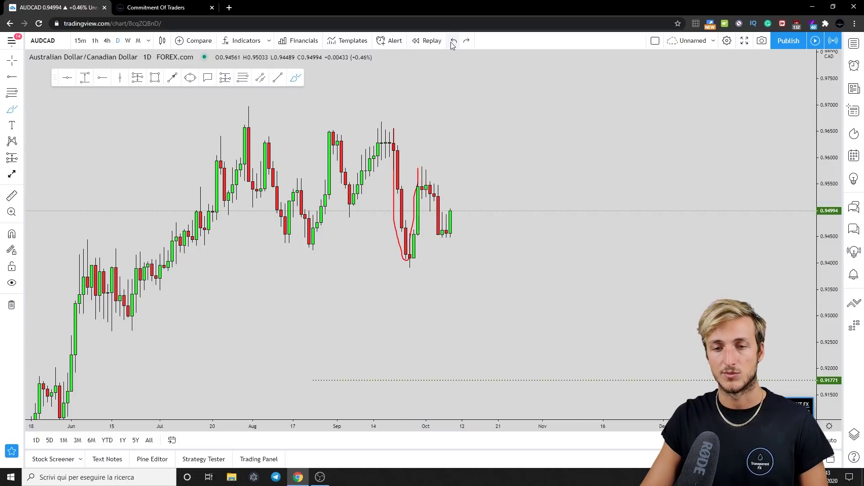
Draw a rectangle zone from about 0.952 to 0.954, starting at the late-September candles and extending to late October.
left_click(156, 84)
left_click_drag(422, 200, 513, 190)
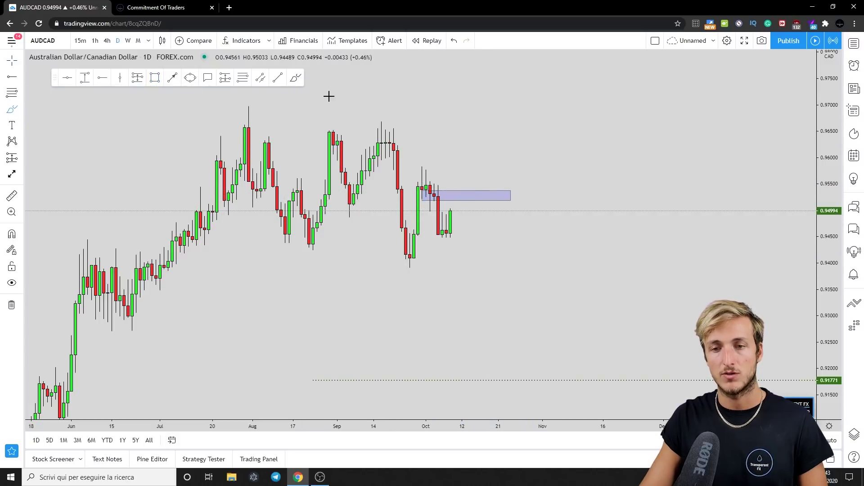
Brush a projected rise into the new zone and a drop toward the horizontal ray at 0.91771, and undo the strokes.
left_click(296, 77)
mouse_move(451, 217)
left_mouse_down()
mouse_move(460, 193)
mouse_move(516, 369)
left_mouse_up()
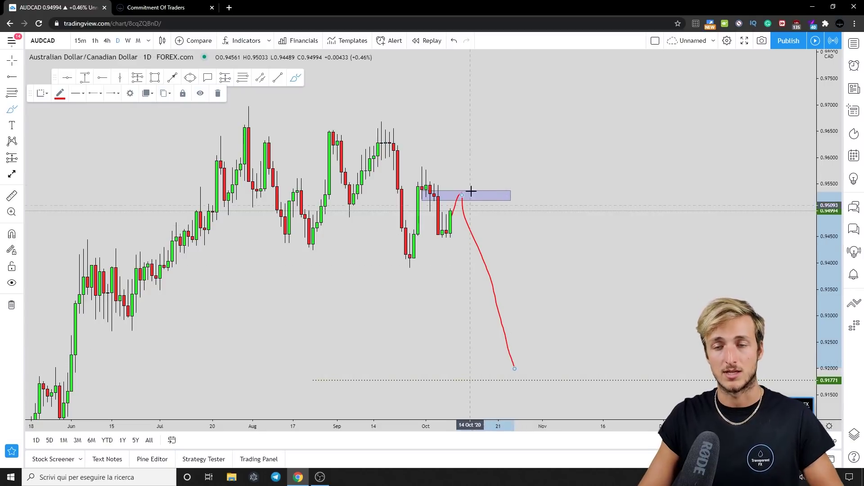
left_click(454, 41)
left_click(455, 41)
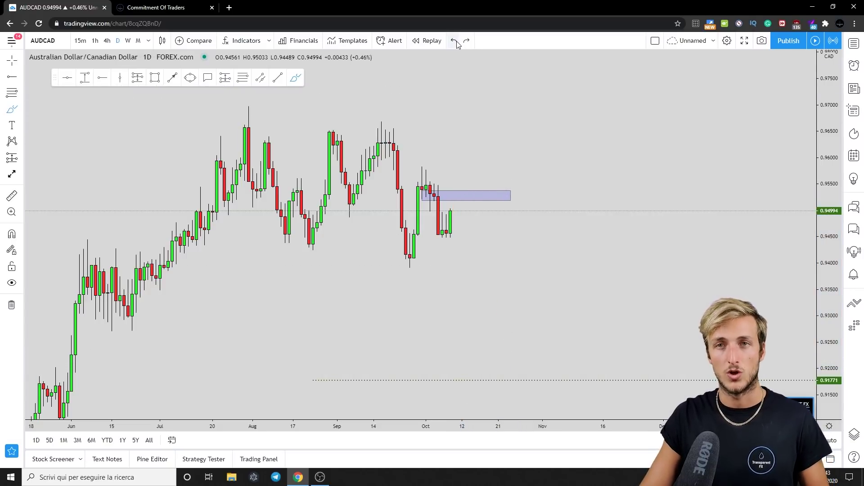
Brush the late-September rise and fall and a projected drop from the new zone, deleting each stroke.
left_click_drag(409, 269, 421, 180)
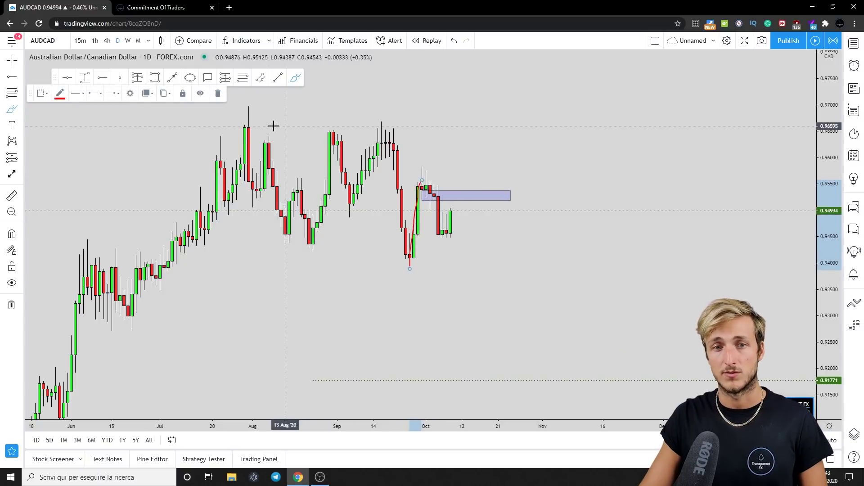
left_click(218, 93)
left_click_drag(391, 130, 398, 170)
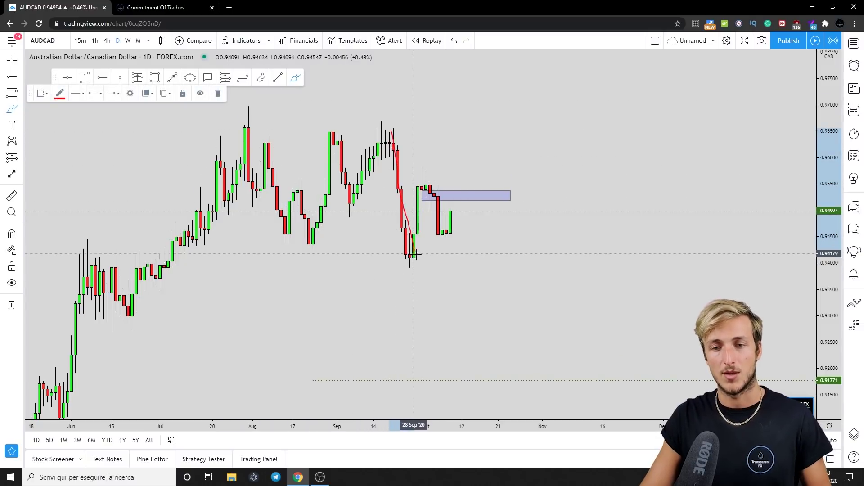
left_click(218, 93)
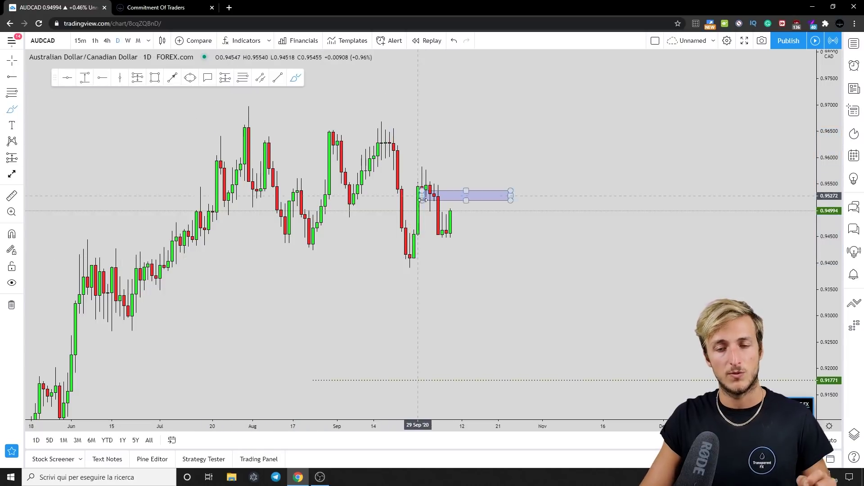
mouse_move(448, 216)
left_mouse_down()
mouse_move(486, 279)
mouse_move(513, 363)
left_mouse_up()
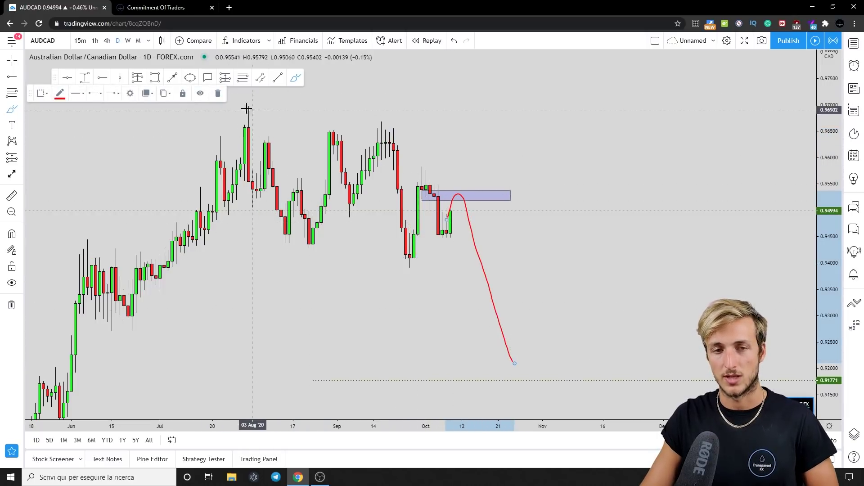
left_click(218, 93)
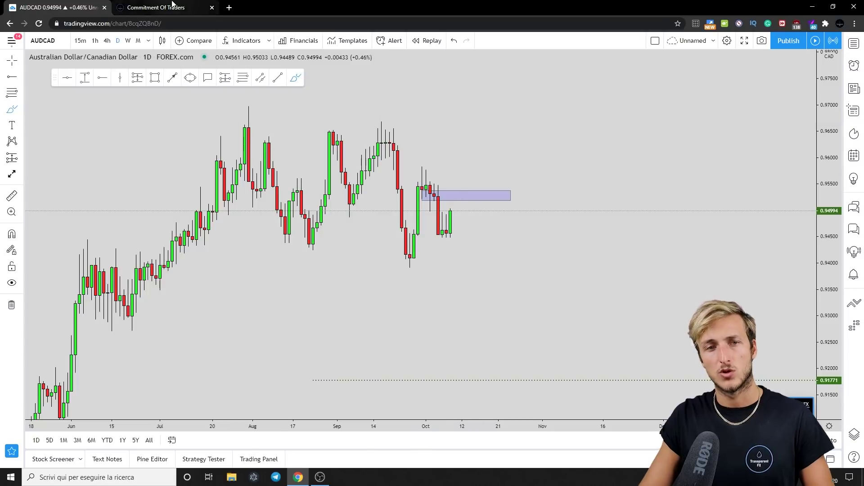
Switch to the Commitment Of Traders page and examine the AUD position changes for 10/6/2020.
left_click(155, 7)
left_click(385, 99)
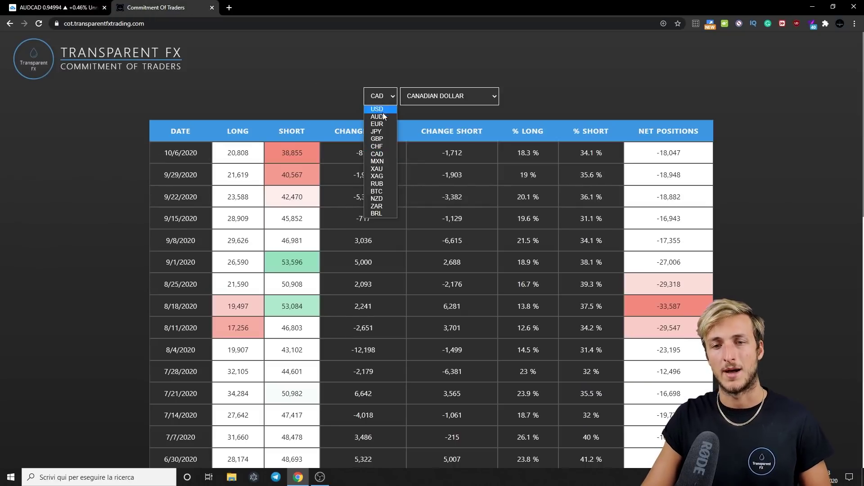
left_click(383, 113)
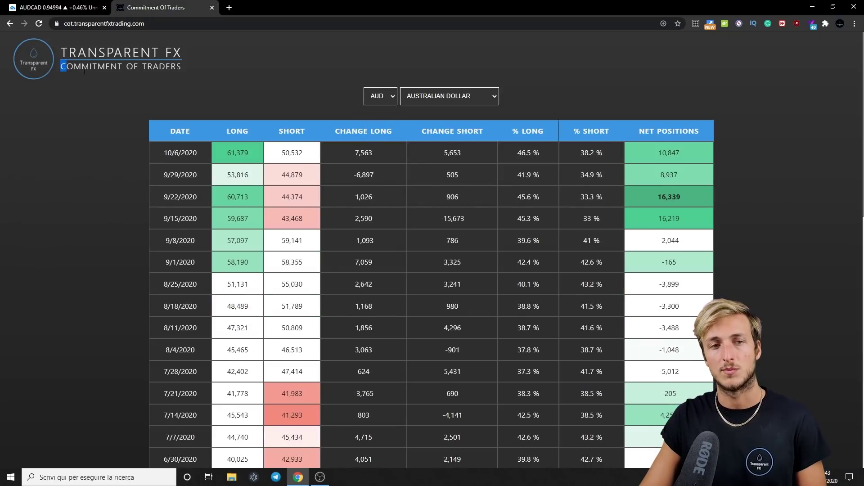
left_click_drag(64, 68, 231, 81)
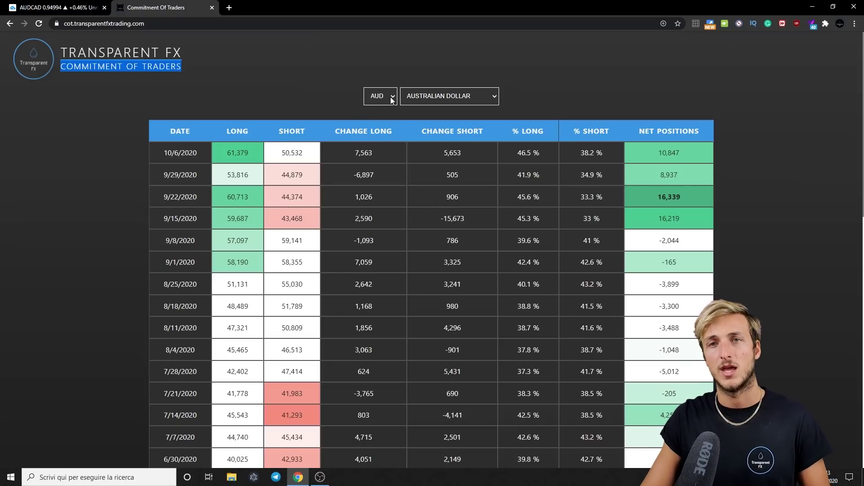
right_click(656, 97)
left_click(660, 182)
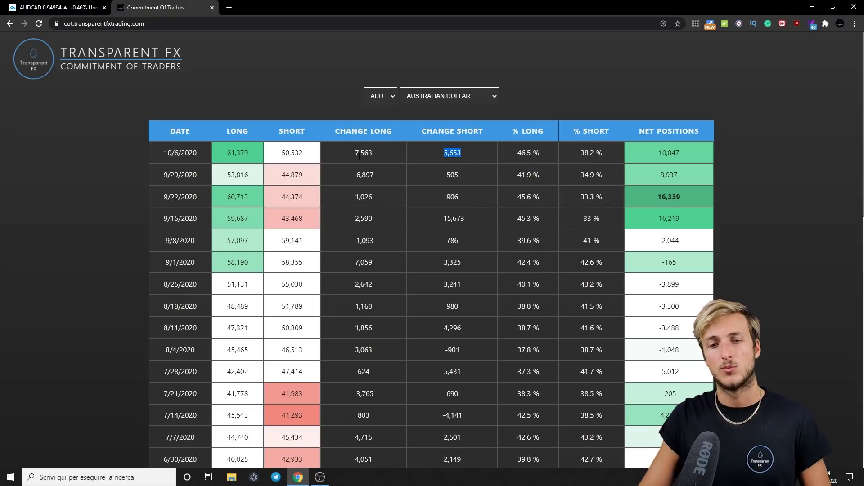
Return to the AUDCAD chart, brush a projected retest of the zone and a drop to about 0.923, and delete the stroke.
left_click(59, 7)
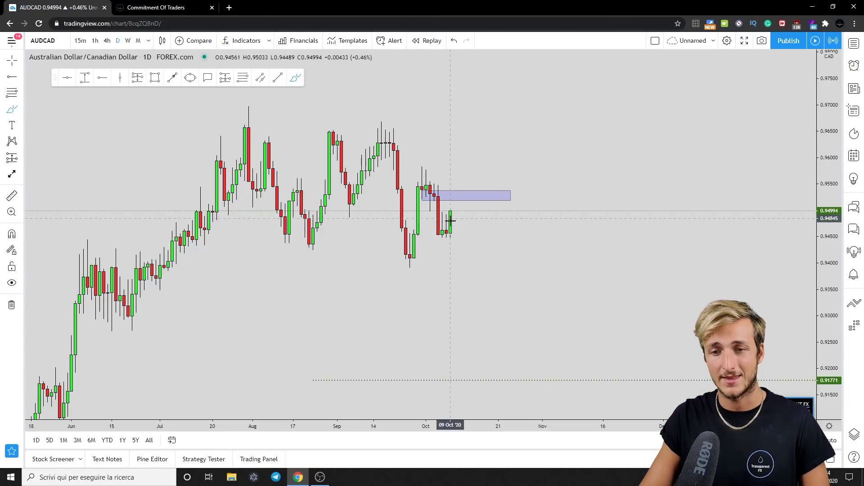
mouse_move(445, 232)
left_mouse_down()
mouse_move(458, 195)
mouse_move(531, 351)
left_mouse_up()
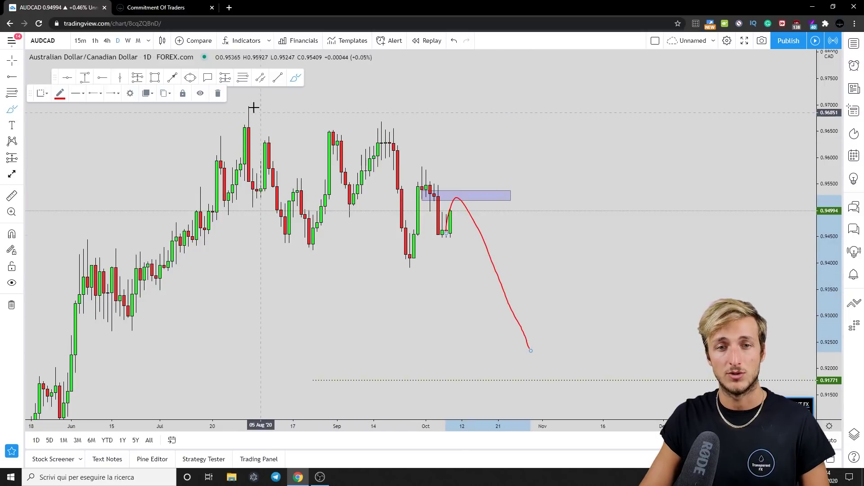
left_click(217, 94)
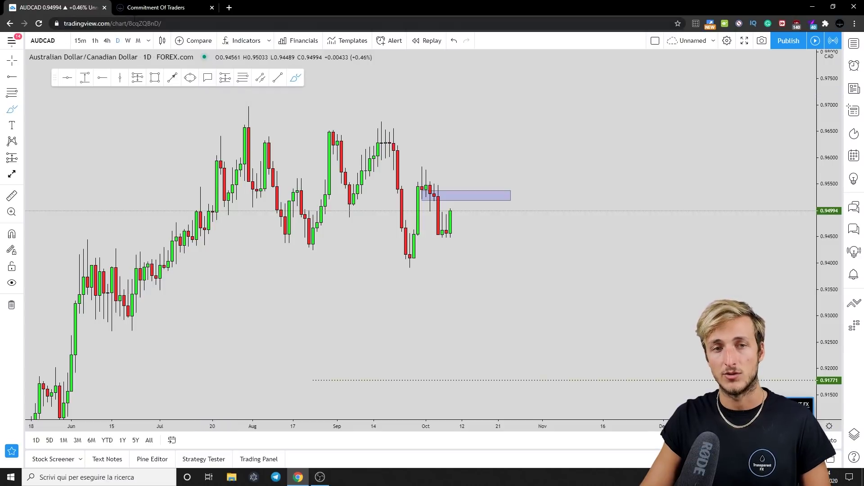
Switch back to the Commitment Of Traders page and show the CAD report.
left_click(149, 7)
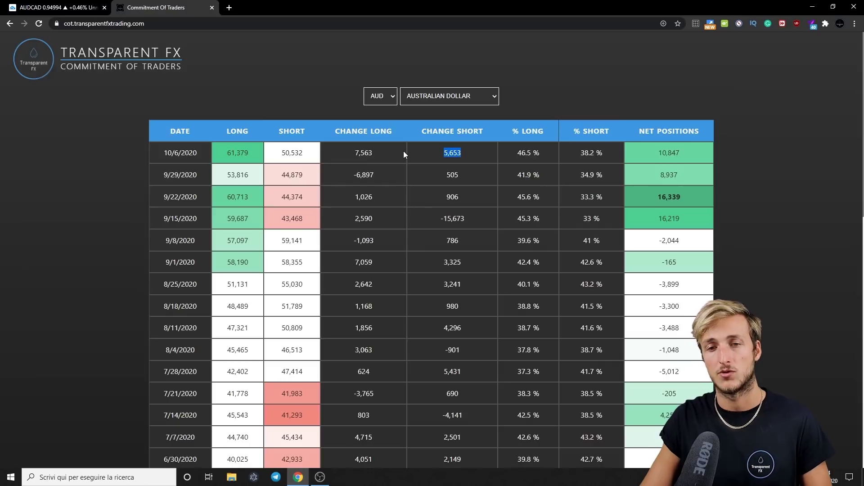
left_click(386, 101)
left_click(387, 153)
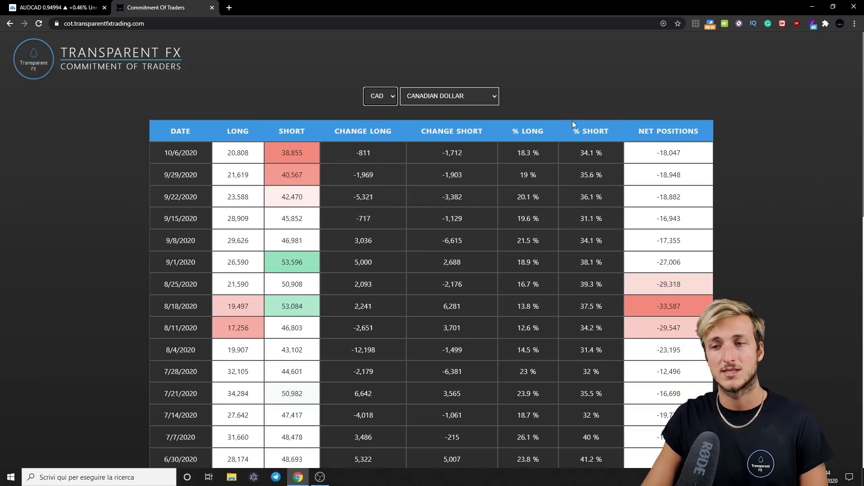
Compare the CAD net positions for 8/18/2020 and 10/6/2020 in the Commitment of Traders report.
double_click(658, 310)
double_click(673, 153)
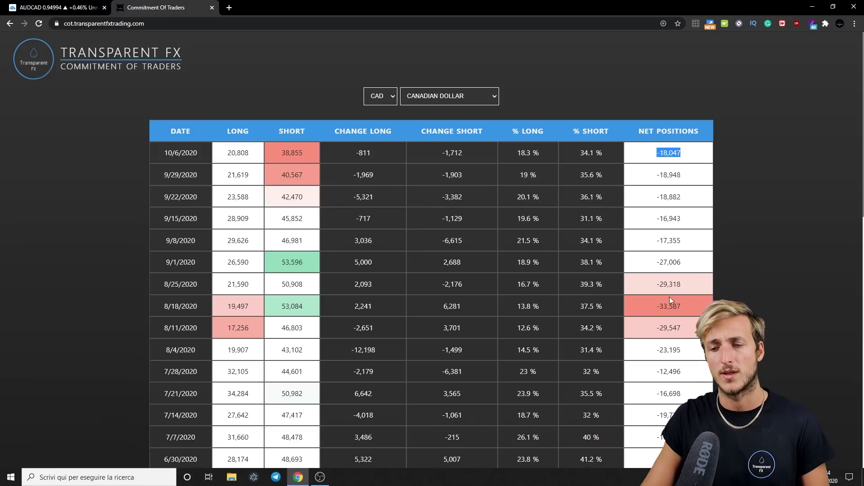
double_click(662, 307)
double_click(669, 153)
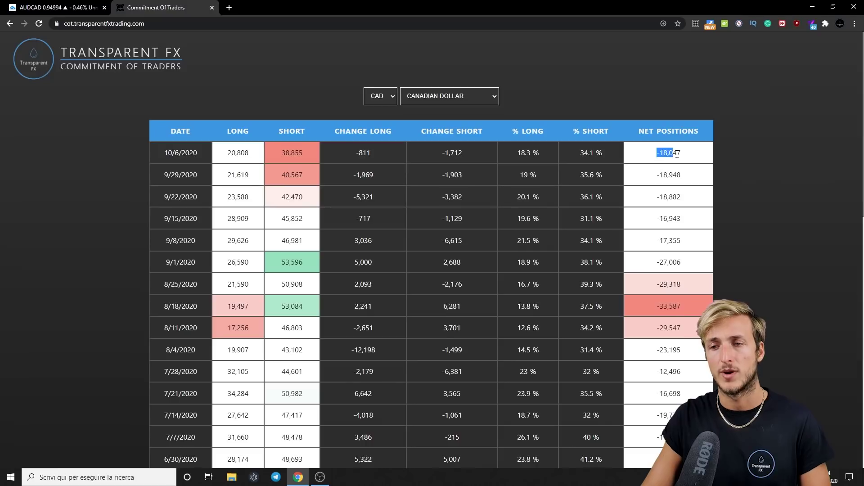
Examine the CAD long and short columns, comparing the 10/6/2020 short positions with those of 8/18/2020.
double_click(238, 153)
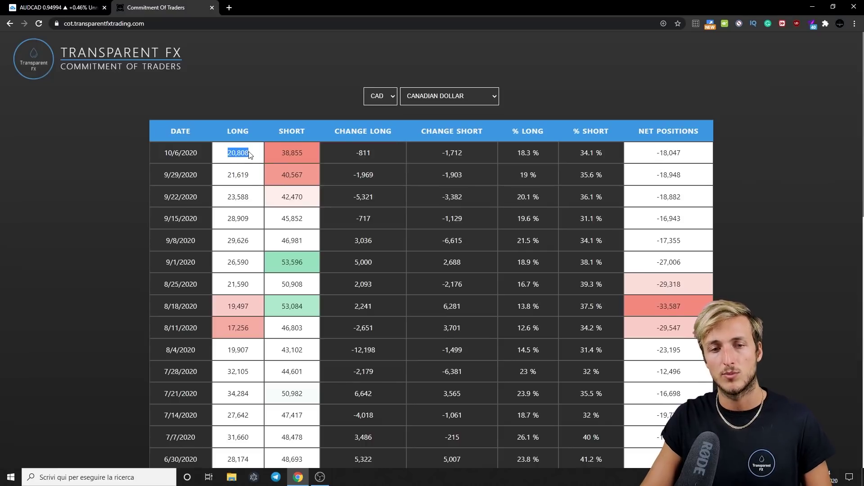
double_click(315, 153)
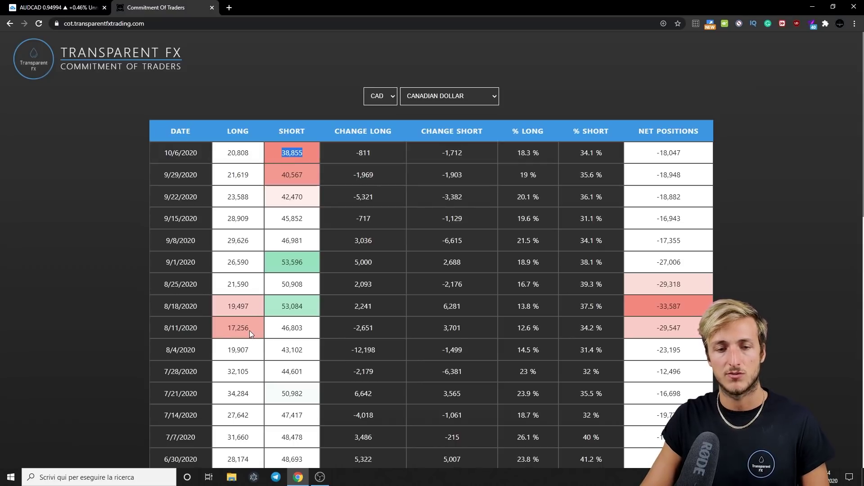
left_click_drag(242, 149, 292, 133)
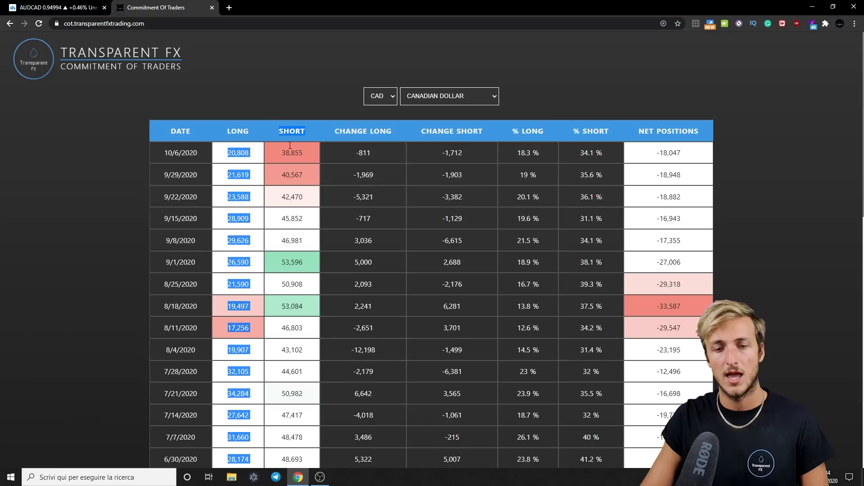
left_click(291, 288)
left_click_drag(279, 306, 304, 307)
left_click_drag(281, 153, 302, 149)
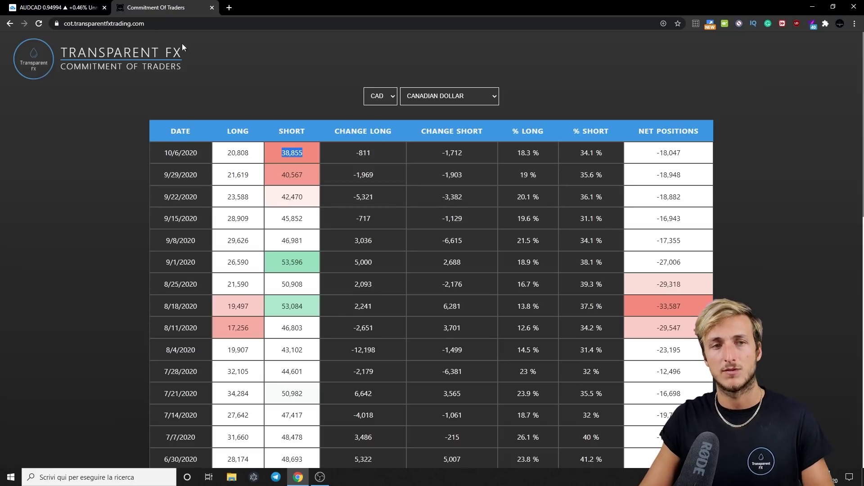
Switch to the AUDCAD daily chart, brush a retest of the purple zone and a drop to about 0.920, and delete the stroke.
left_click(54, 7)
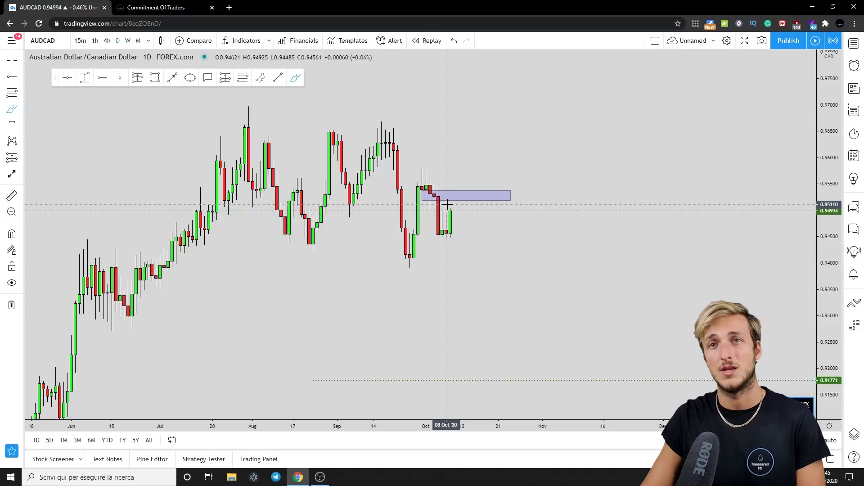
mouse_move(452, 216)
left_mouse_down()
mouse_move(455, 201)
mouse_move(531, 369)
left_mouse_up()
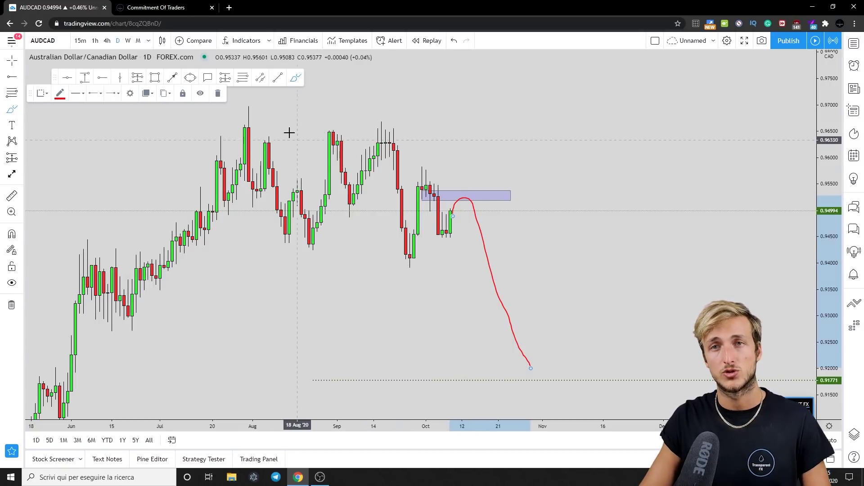
left_click(218, 96)
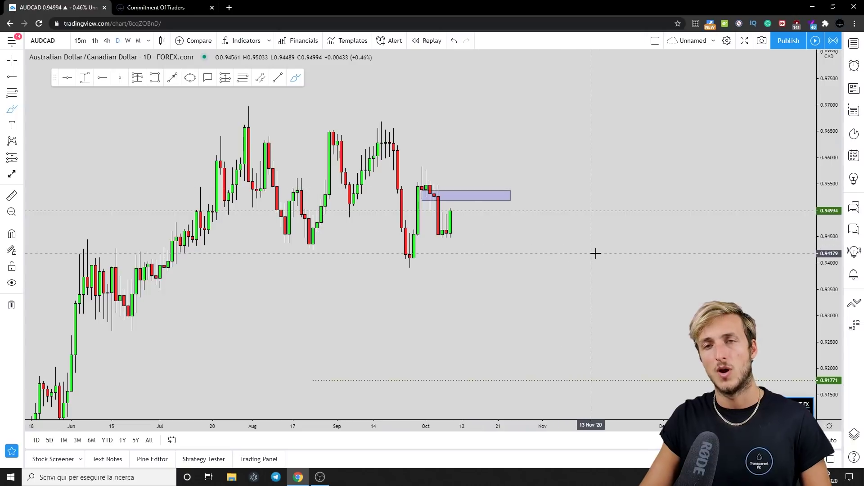
Brush circles where the price would reach the purple zone above the latest candle, and delete the stroke.
left_click_drag(532, 279, 513, 281)
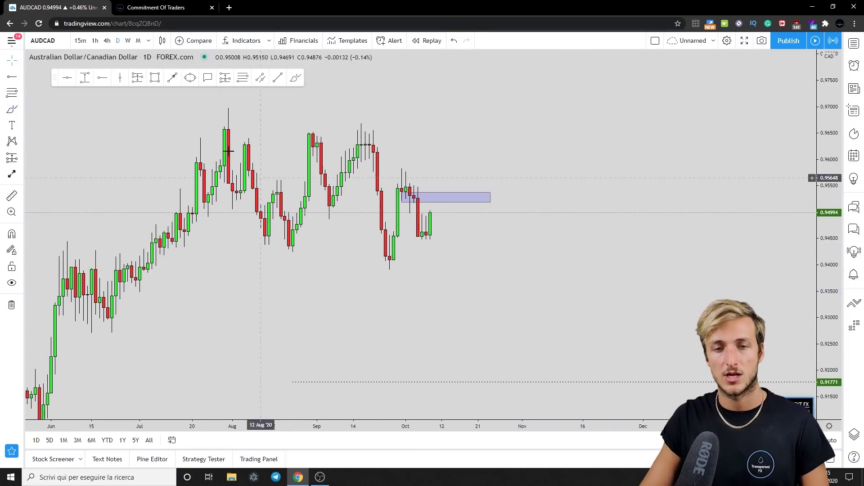
left_click(295, 78)
left_click_drag(433, 192, 444, 209)
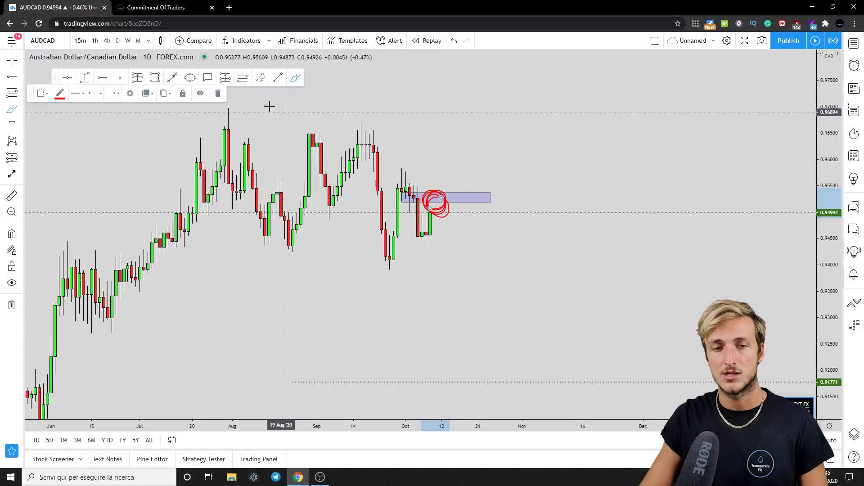
left_click(218, 93)
Draw an ellipse over the purple zone from about 0.950 to 0.959 above the latest candle, and widen it slightly.
left_click(191, 81)
left_click(430, 212)
left_click(444, 163)
left_click(456, 188)
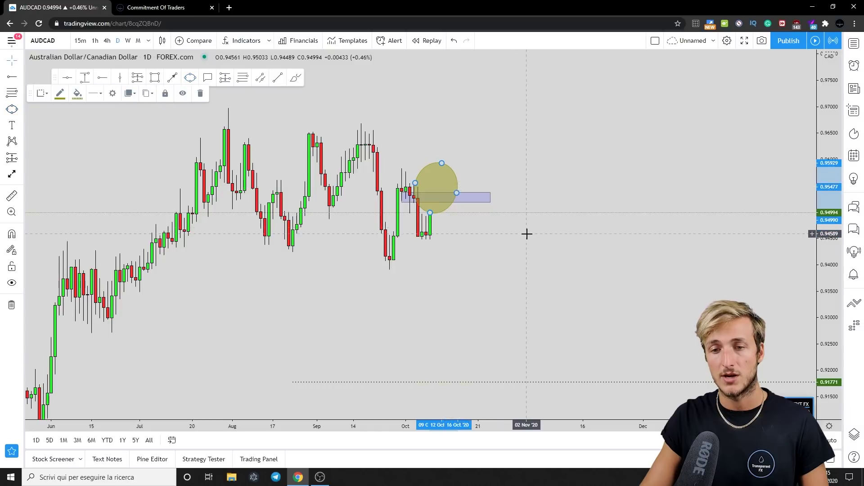
left_click(527, 233)
left_click_drag(456, 193, 463, 188)
left_click(490, 238)
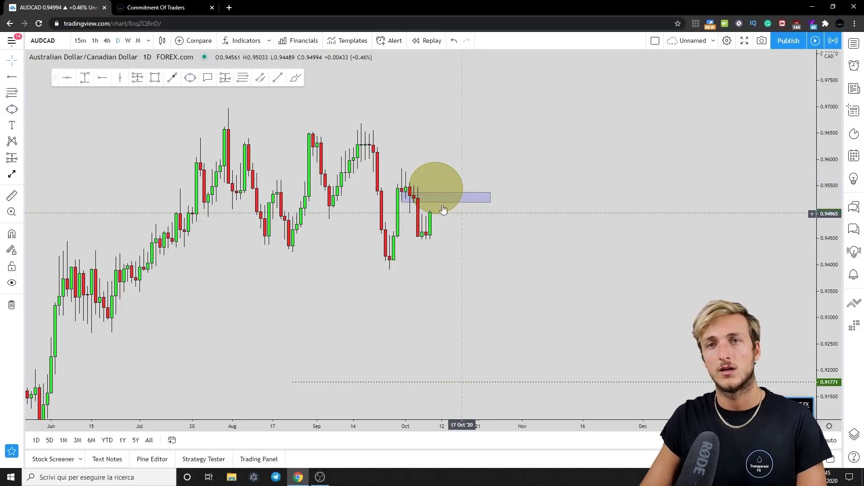
Brush a break through the ellipse, circles along the zone, and a pullback rising to about 0.972, and undo the strokes.
left_click(296, 78)
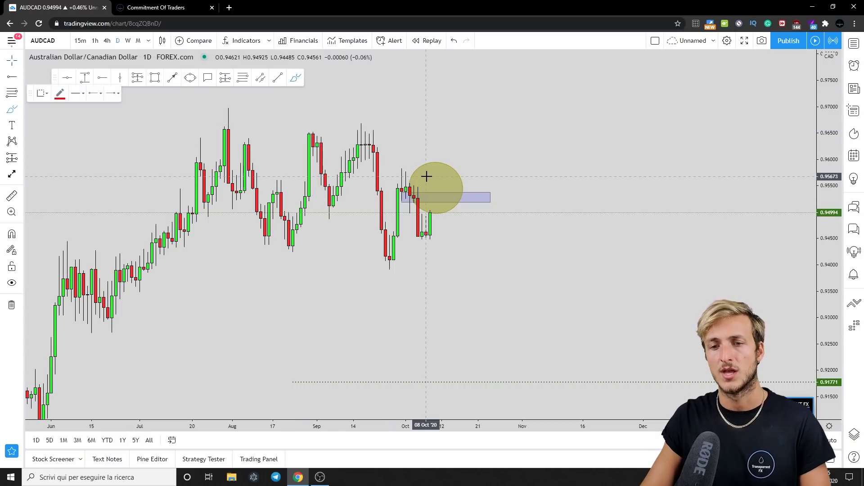
left_click_drag(430, 212, 444, 153)
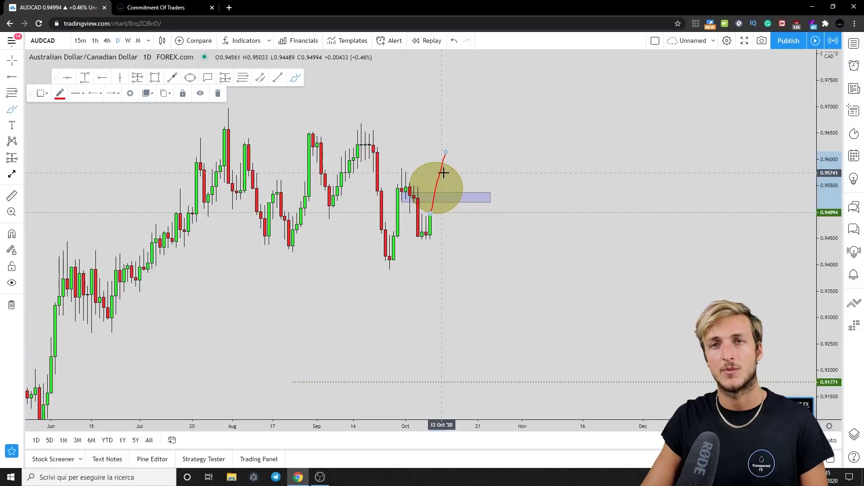
left_click_drag(418, 183, 450, 190)
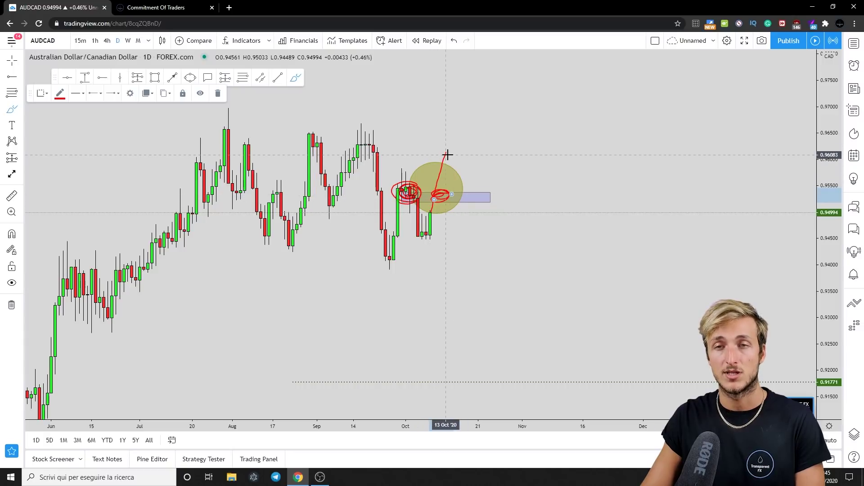
left_click_drag(464, 187, 465, 193)
mouse_move(446, 149)
left_mouse_down()
mouse_move(473, 187)
mouse_move(506, 96)
left_mouse_up()
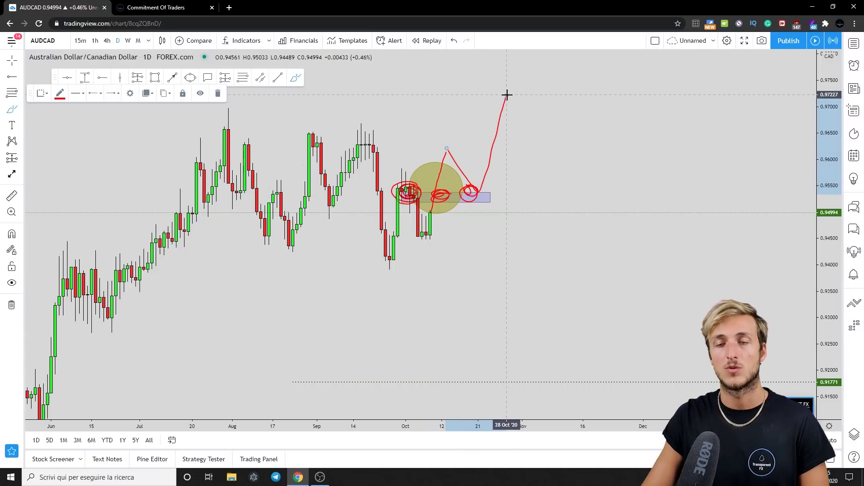
left_click(454, 41)
Brush a circled drop from the ellipse to about 0.927 and a stepped rise to about 0.963, removing each projection.
left_click_drag(438, 176, 517, 335)
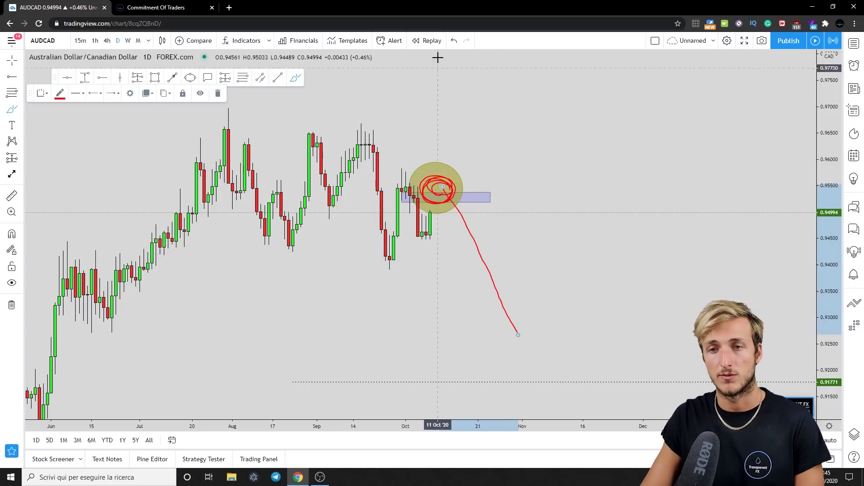
left_click(454, 41)
left_click(454, 41)
mouse_move(433, 211)
left_mouse_down()
mouse_move(438, 185)
mouse_move(466, 145)
left_mouse_up()
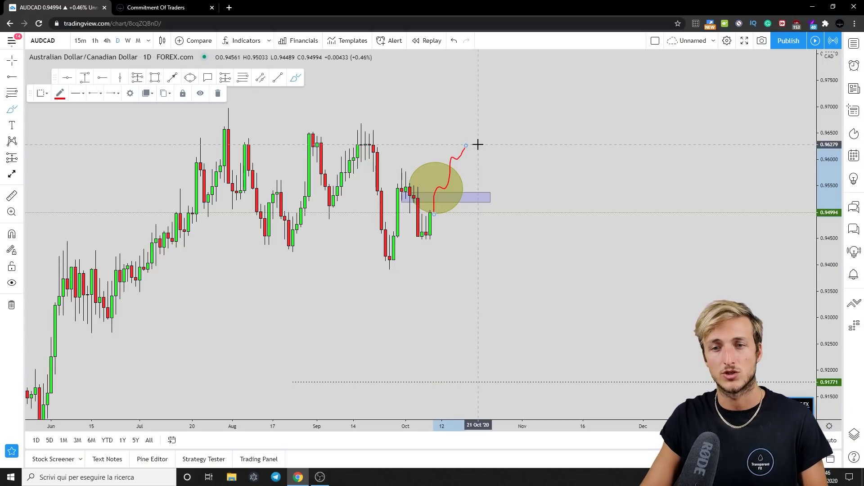
left_click(219, 93)
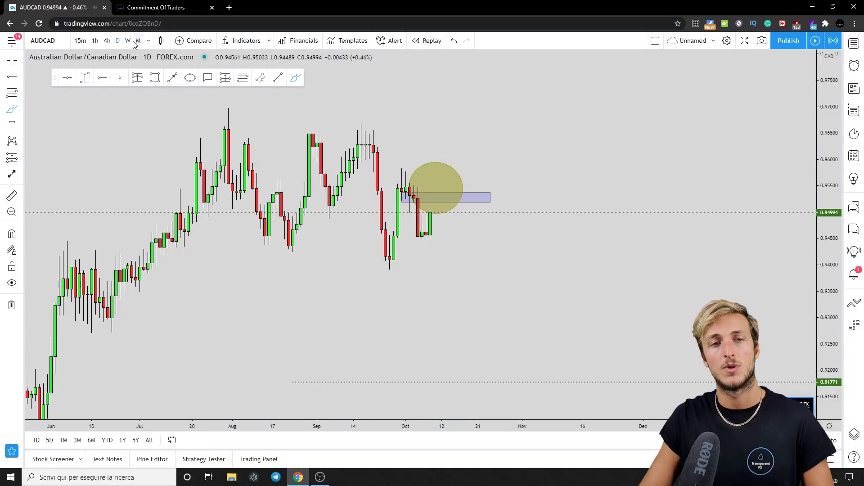
Check the CAD report on the Commitment Of Traders page again and return to the AUDCAD chart.
left_click(165, 4)
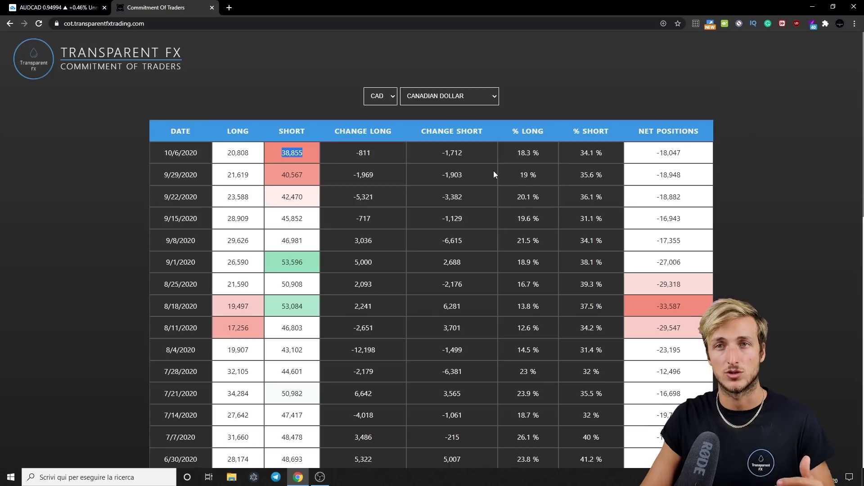
left_click(72, 9)
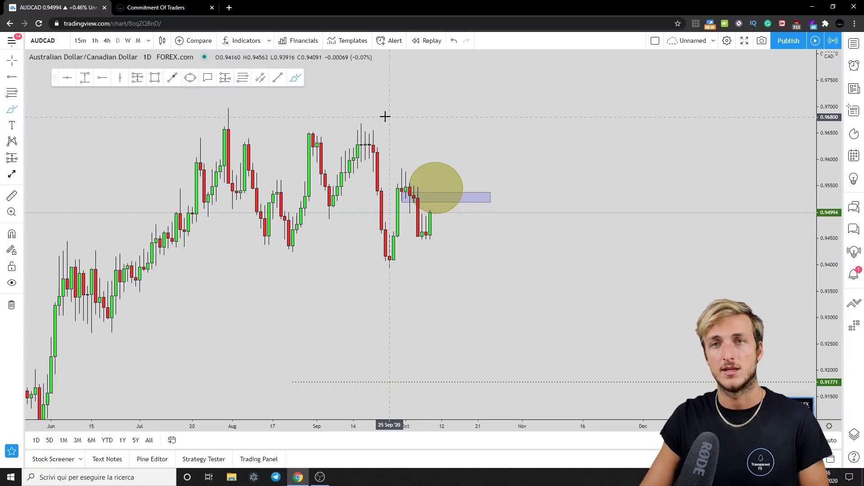
Show the 4-hour chart, brush a stepped rise from the latest candle to about 0.962, and delete its upper stroke.
left_click(107, 40)
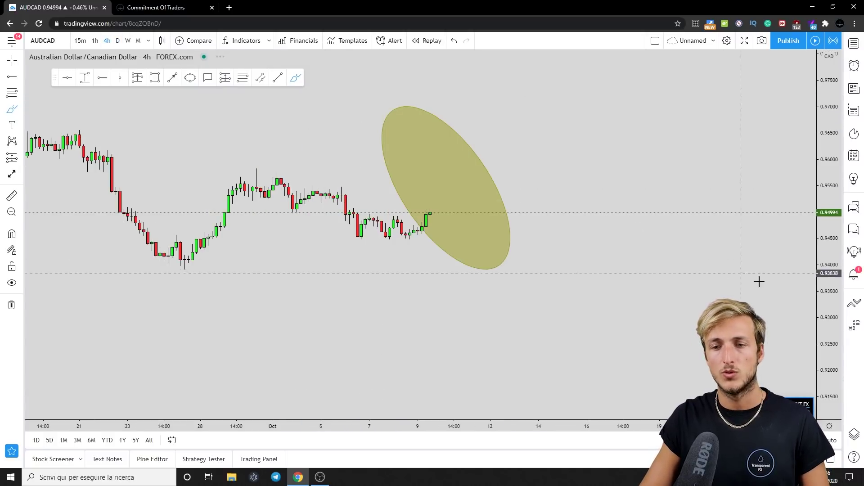
left_click(296, 78)
mouse_move(437, 232)
left_mouse_down()
mouse_move(476, 174)
mouse_move(493, 168)
left_mouse_up()
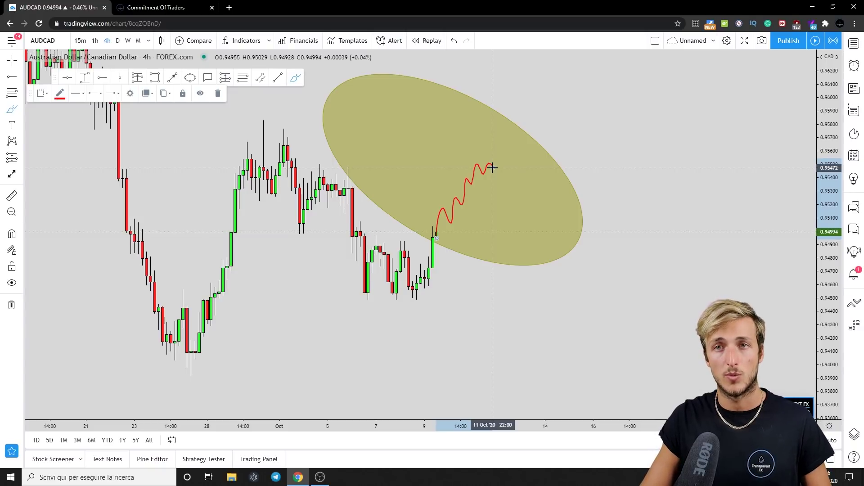
mouse_move(493, 168)
left_mouse_down()
mouse_move(500, 142)
mouse_move(552, 73)
left_mouse_up()
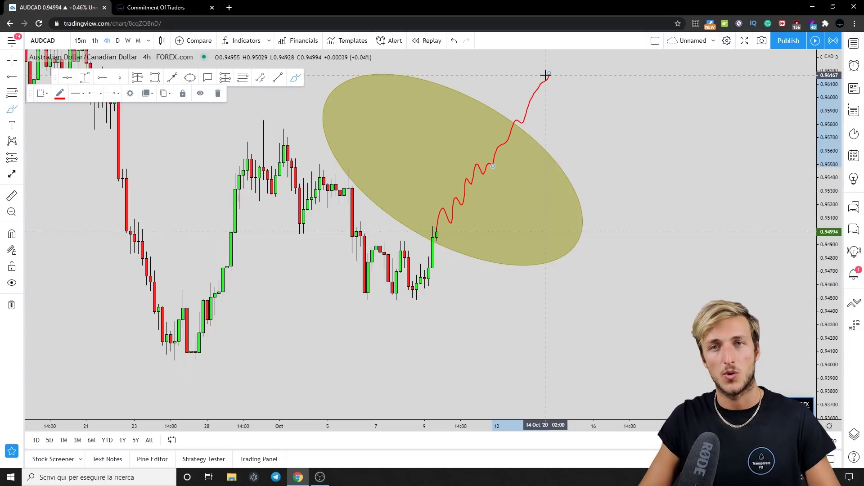
left_click(219, 93)
Return to the daily chart, compress its price scale, and delete the remaining red stroke inside the ellipse.
left_click(117, 41)
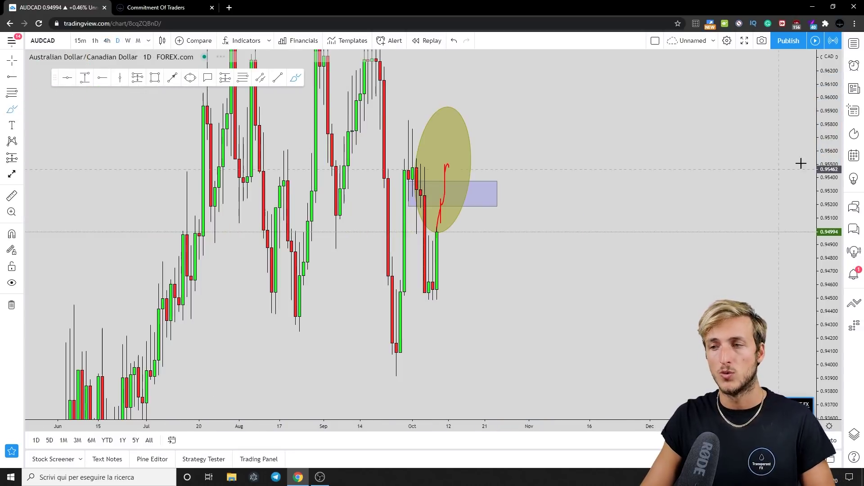
left_click_drag(830, 173, 830, 212)
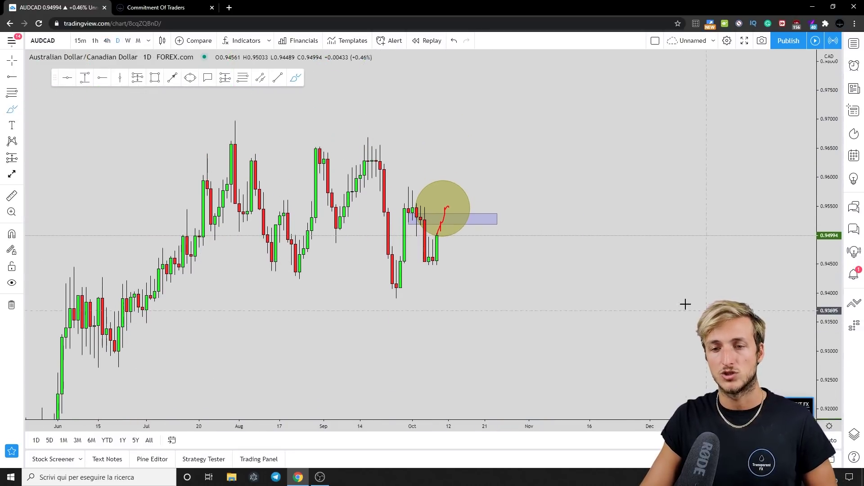
left_click(444, 212)
left_click(218, 94)
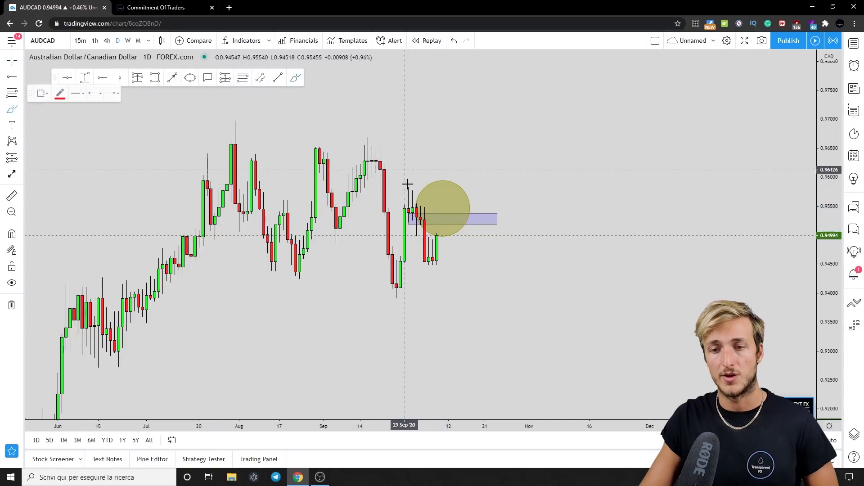
Brush circles inside the ellipse around the zone and delete the stroke.
left_click(453, 221)
left_click_drag(454, 224, 450, 197)
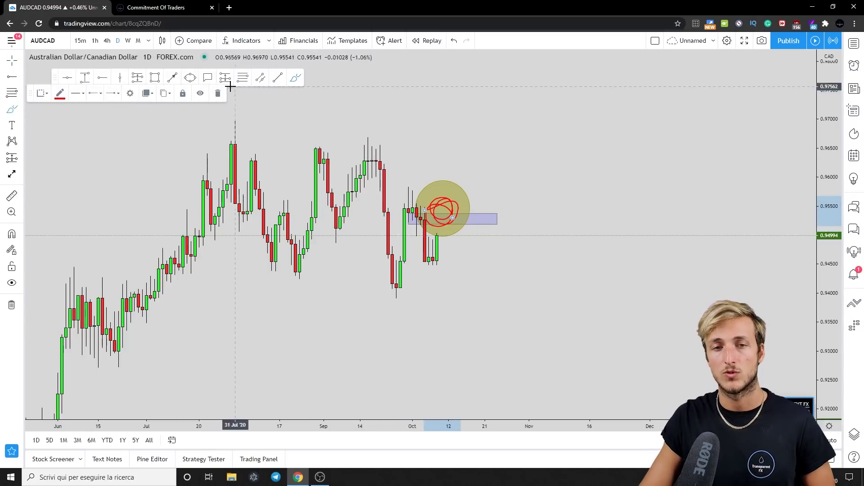
left_click(217, 93)
Draw an arrow from the purple zone at about 0.953 down to the dotted line near 0.918.
left_click_drag(461, 357, 528, 351)
right_click(528, 351)
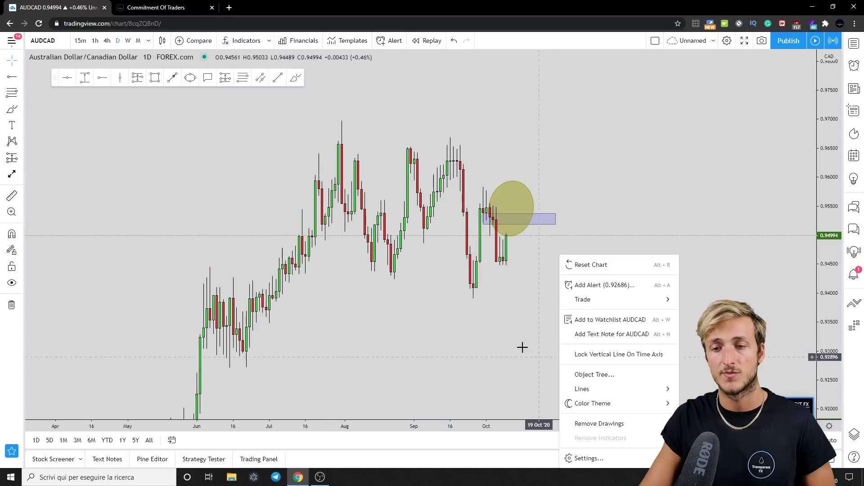
left_click_drag(470, 308, 425, 262)
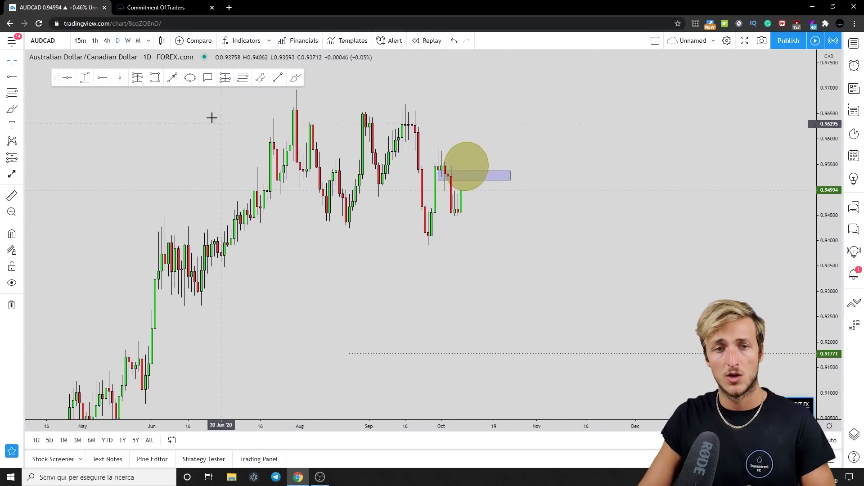
left_click(173, 79)
left_click(471, 172)
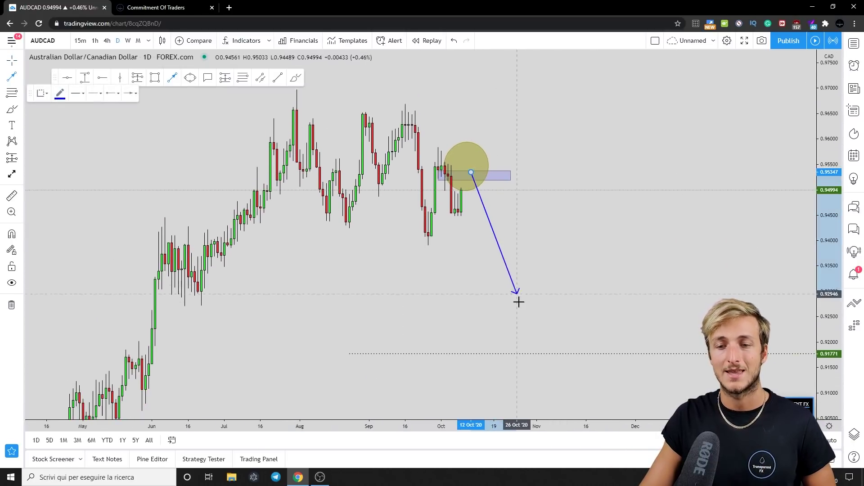
left_click(527, 349)
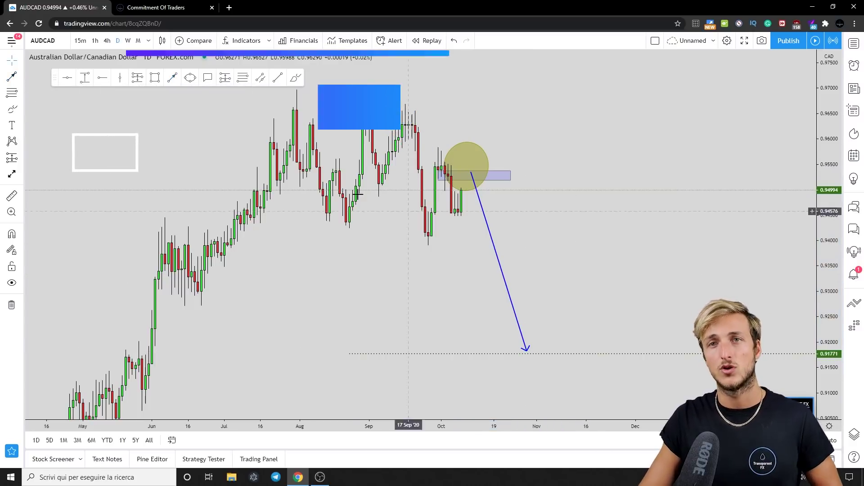
Brush a falling stroke alongside the arrow from the ellipse to about 0.918.
left_click(12, 109)
left_click_drag(474, 167, 537, 351)
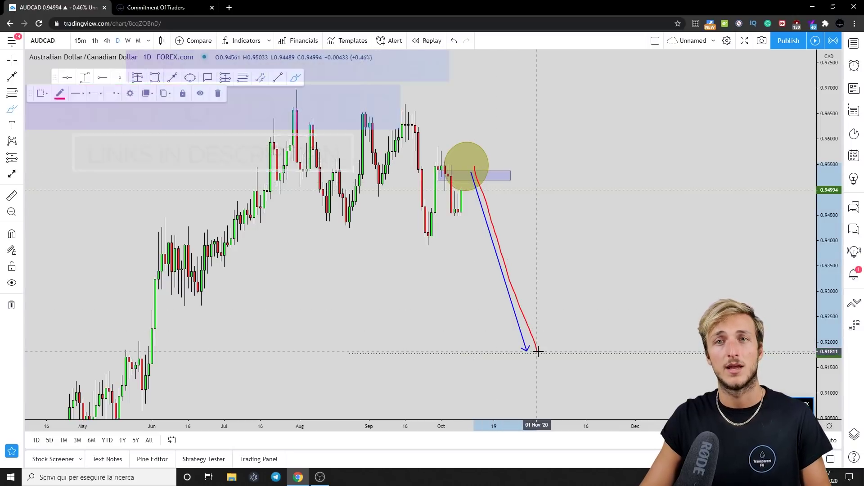